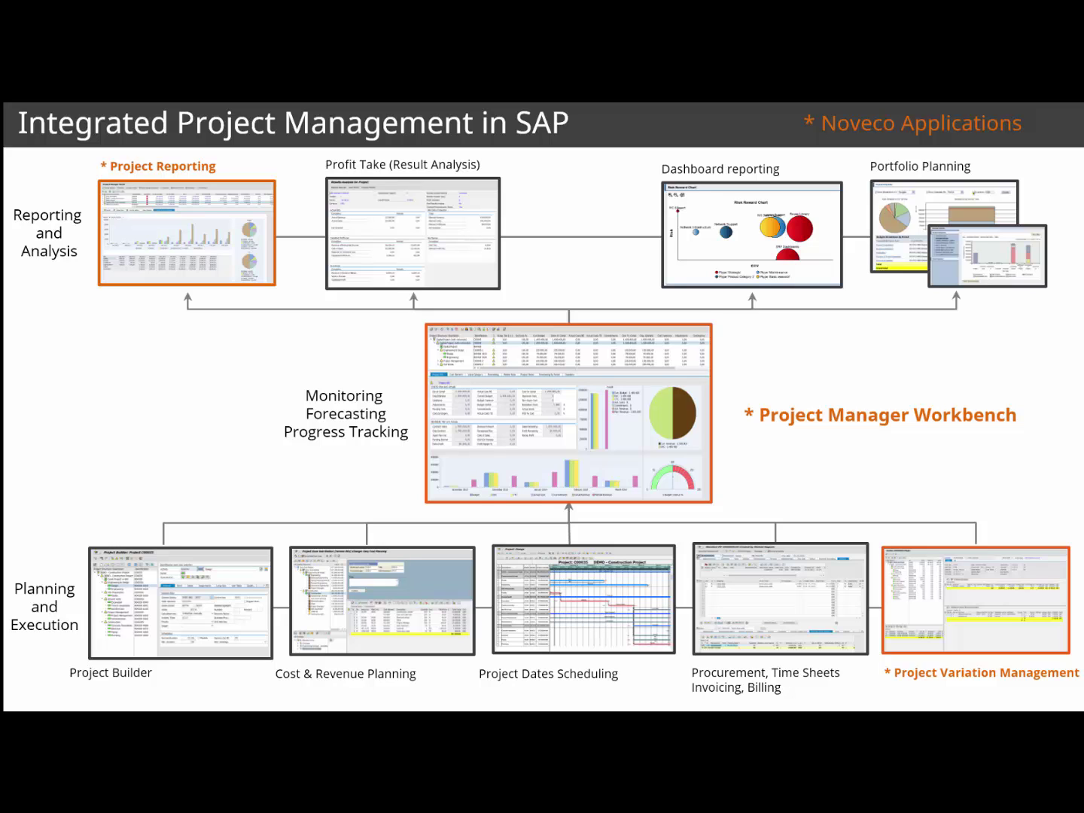
Step: Advance the presentation to the Project Management Lifecycle slide
key(Right)
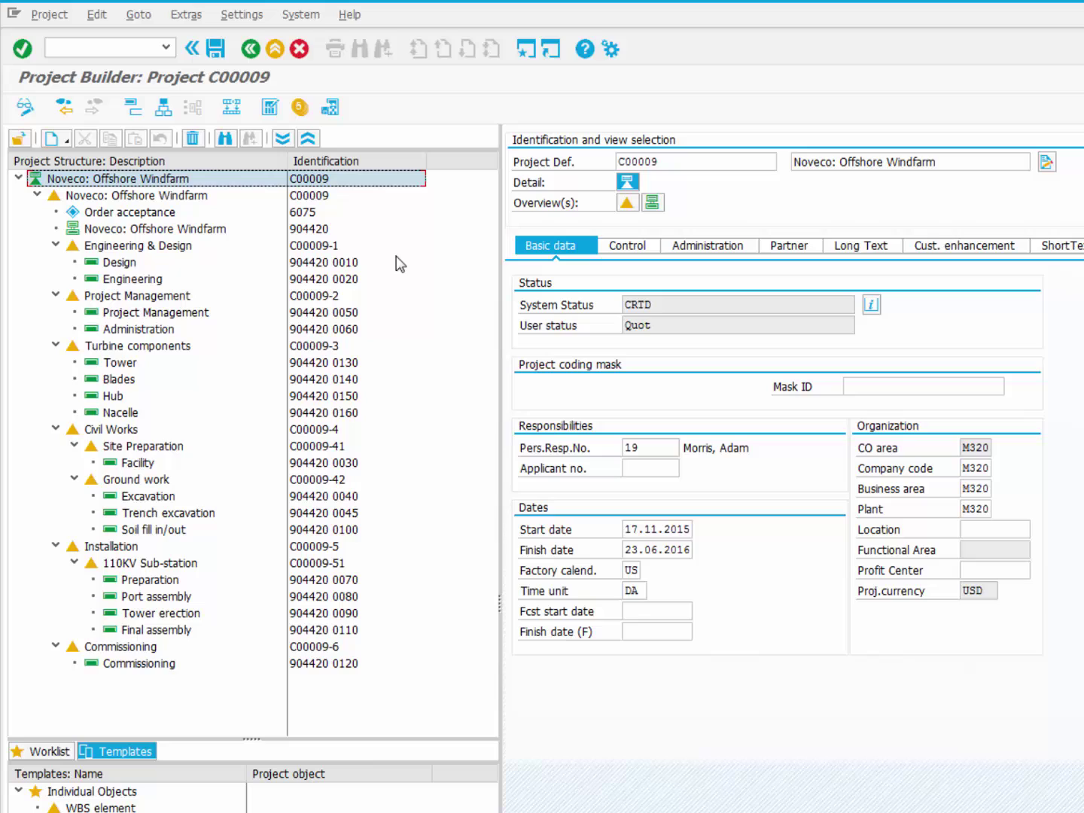
Step: Open the Offshore Windfarm Easy Cost Plan version N01 Original Estimate in change mode
click(272, 107)
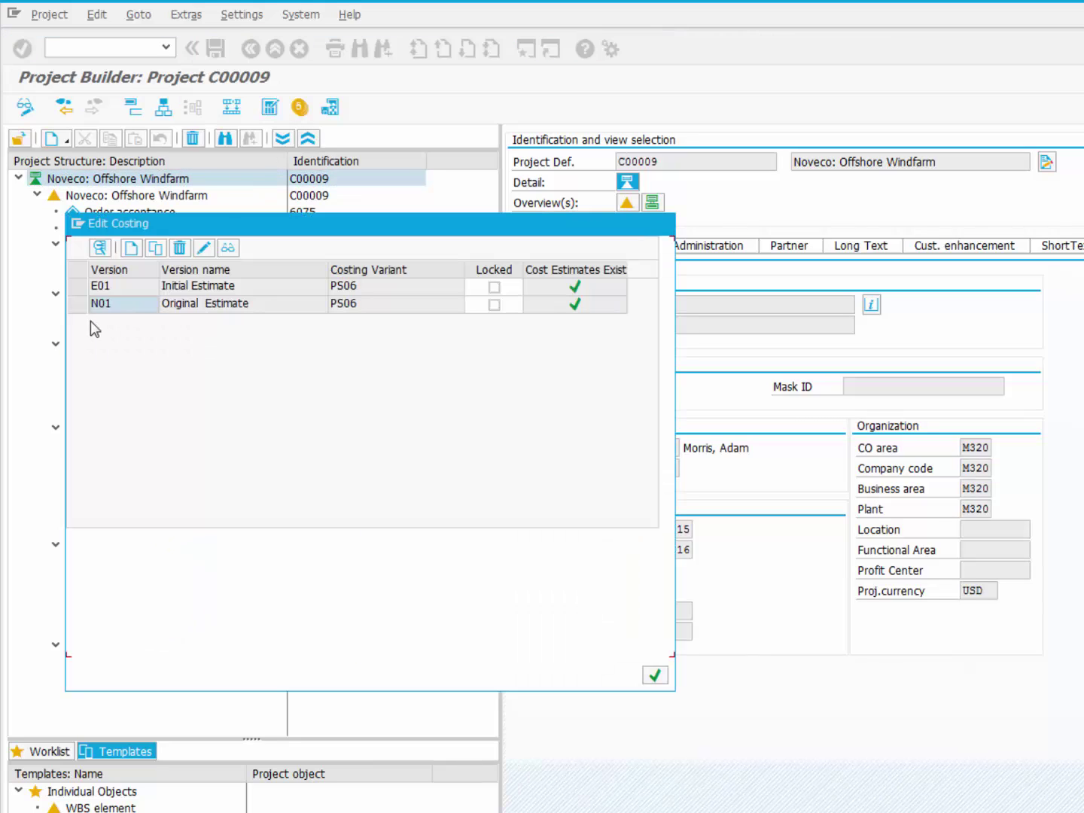
click(78, 305)
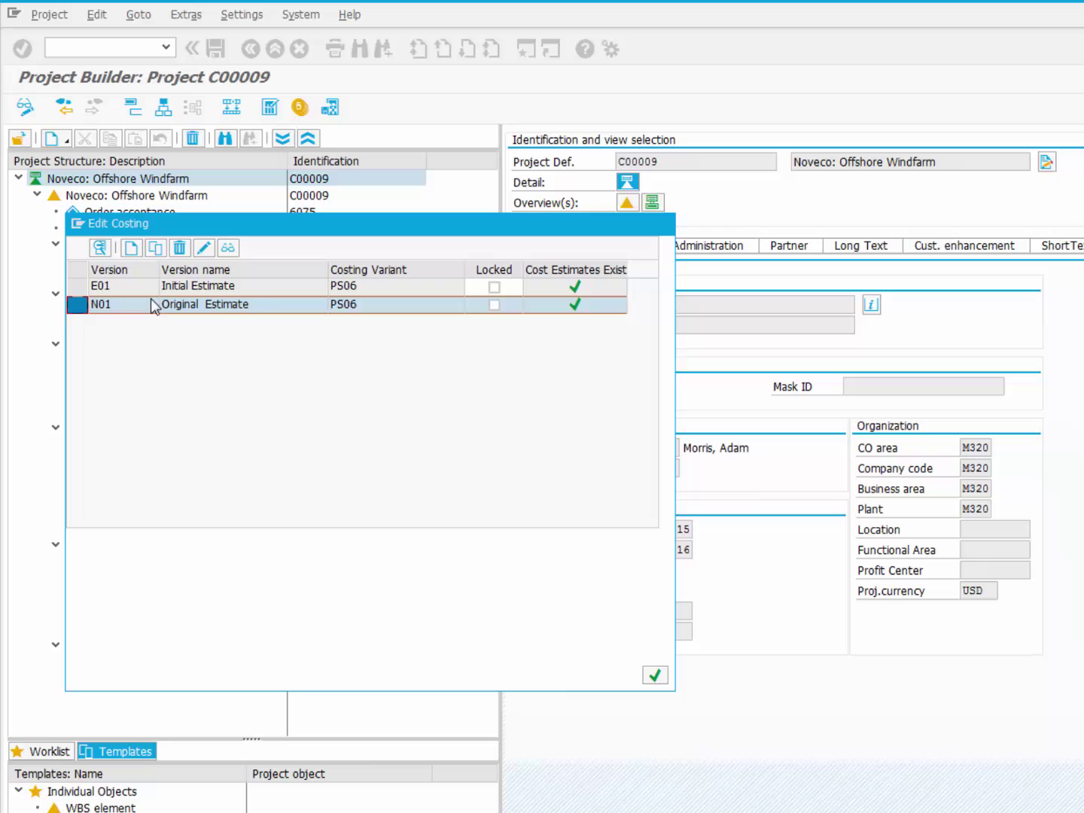
click(204, 250)
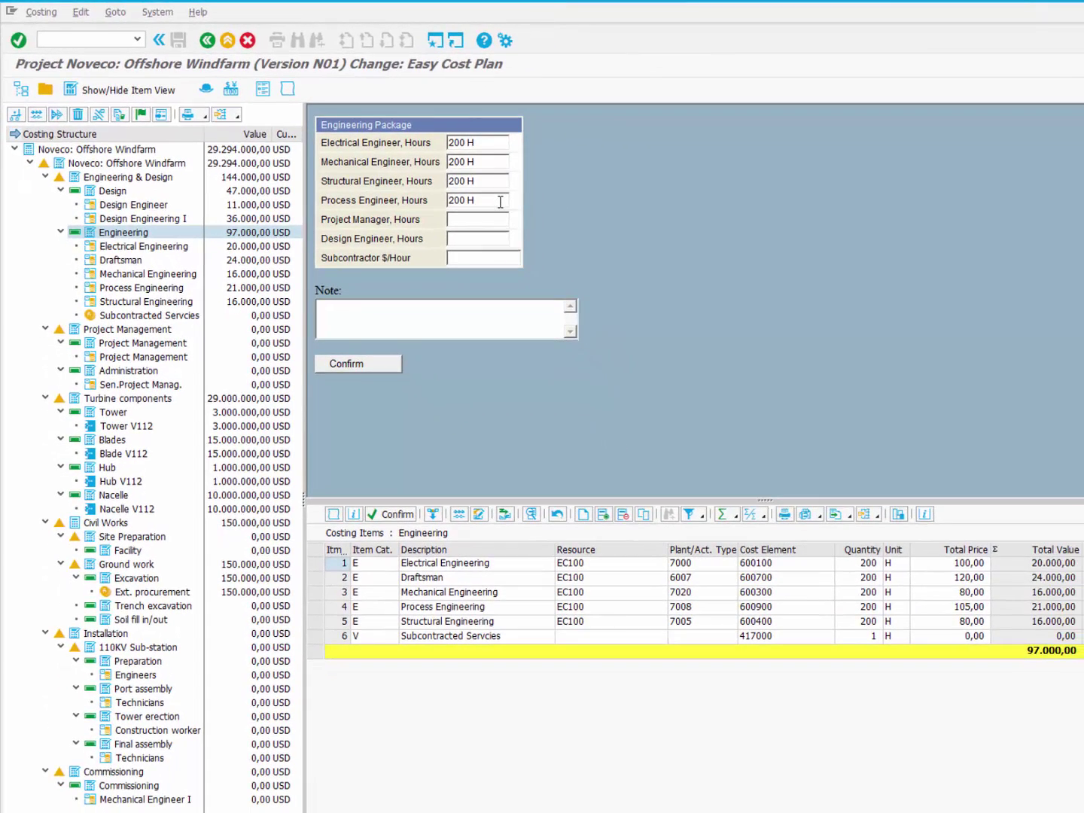
Step: Change Process Engineer to 120 hours and add 200 Design Engineer hours, totalling 112.600 USD
click(500, 202)
key(BackSpace)
key(BackSpace)
key(BackSpace)
key(BackSpace)
key(BackSpace)
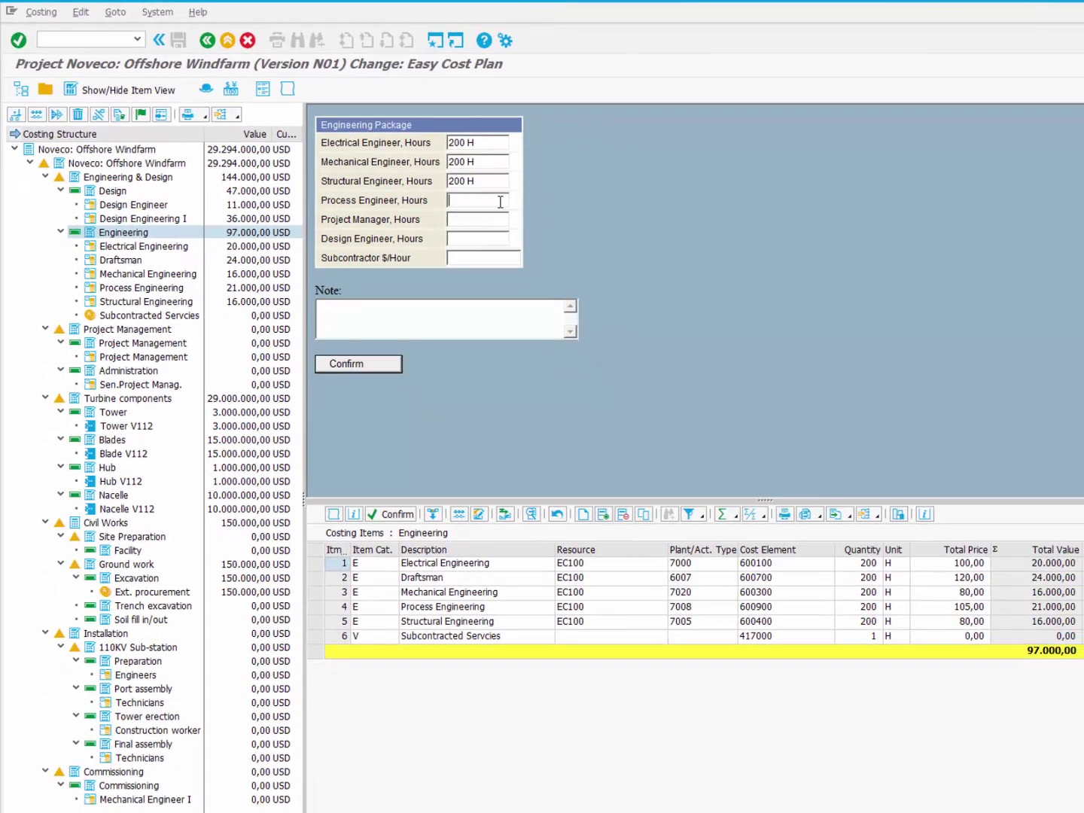
text(120)
key(Return)
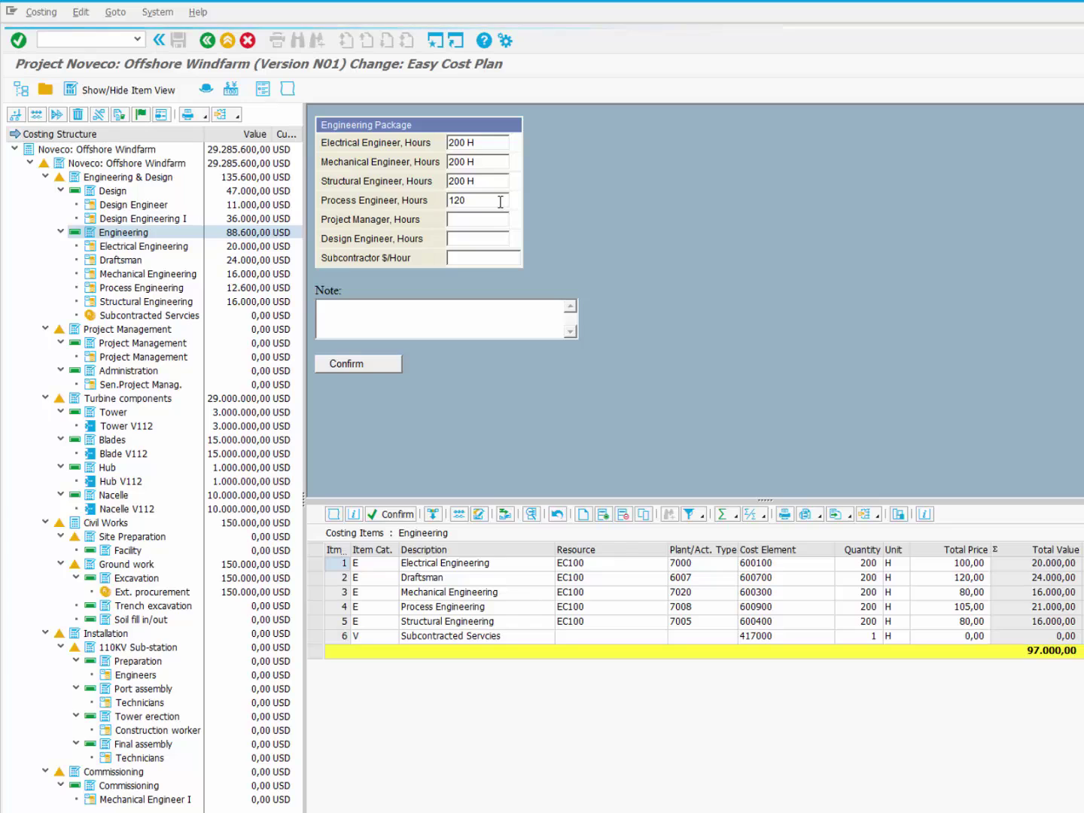
click(483, 239)
text(200)
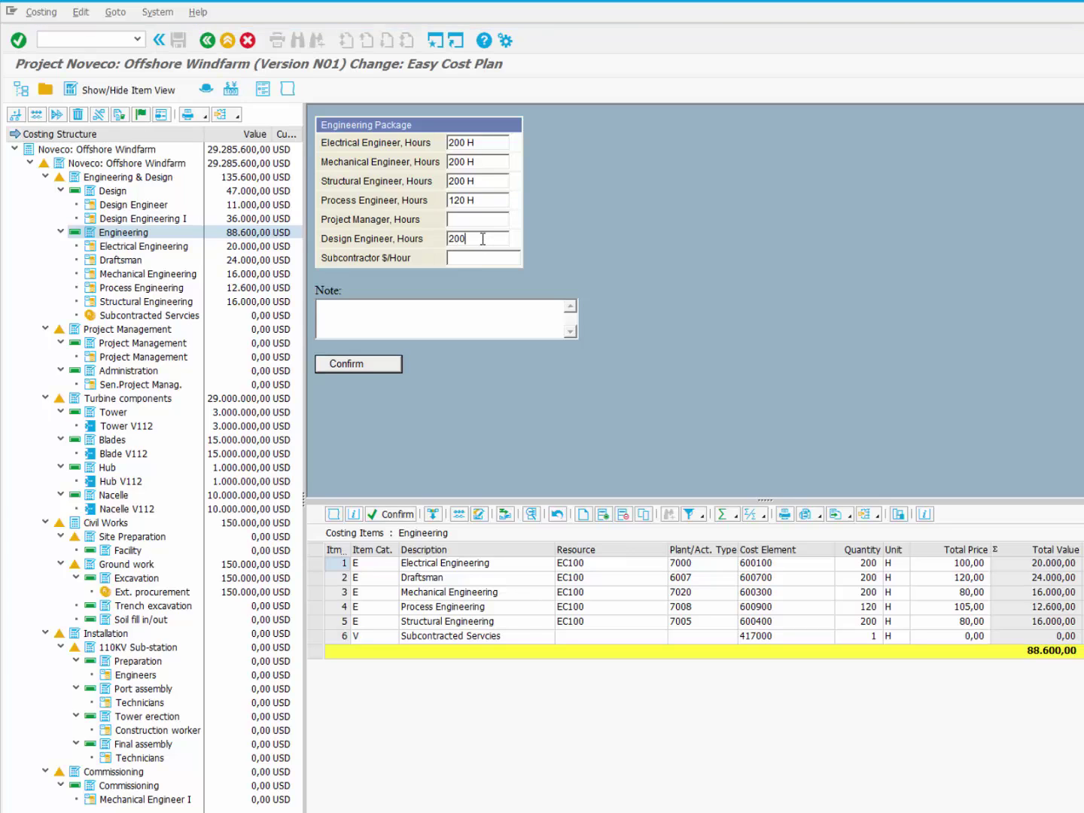
key(Return)
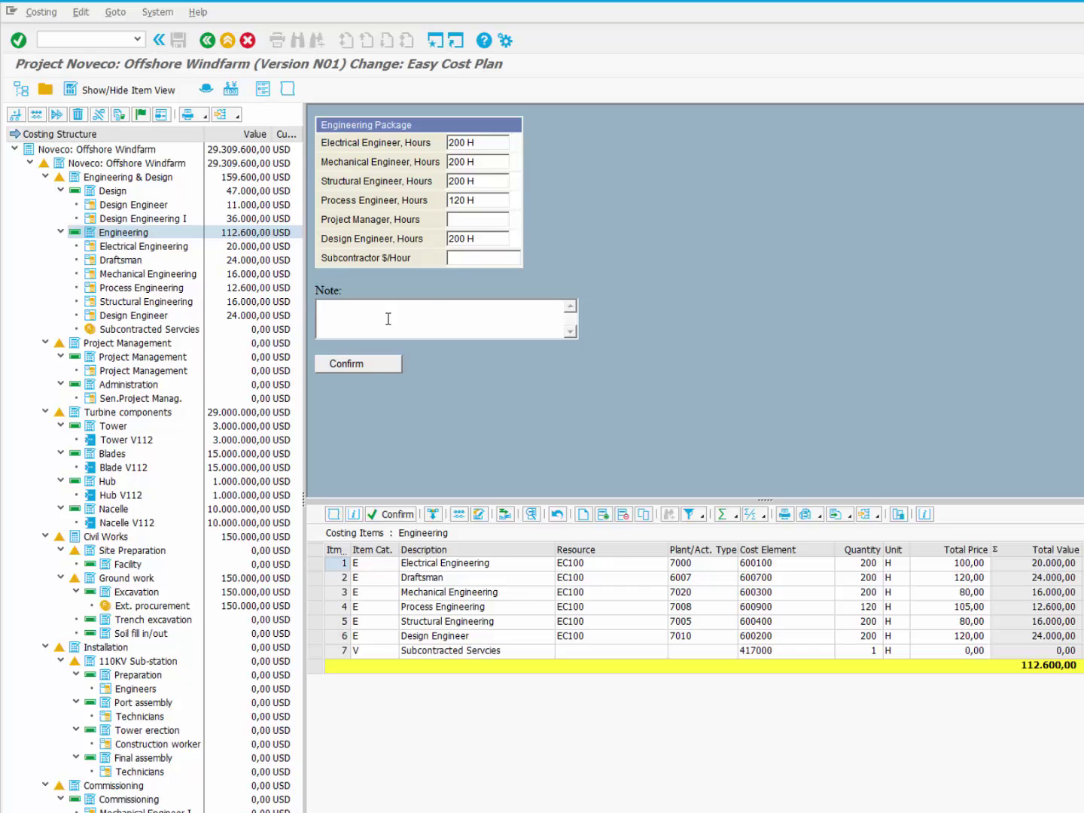
Step: Display the cost items for Tower, Tower erection and Excavation (150.000 USD external procurement)
click(117, 427)
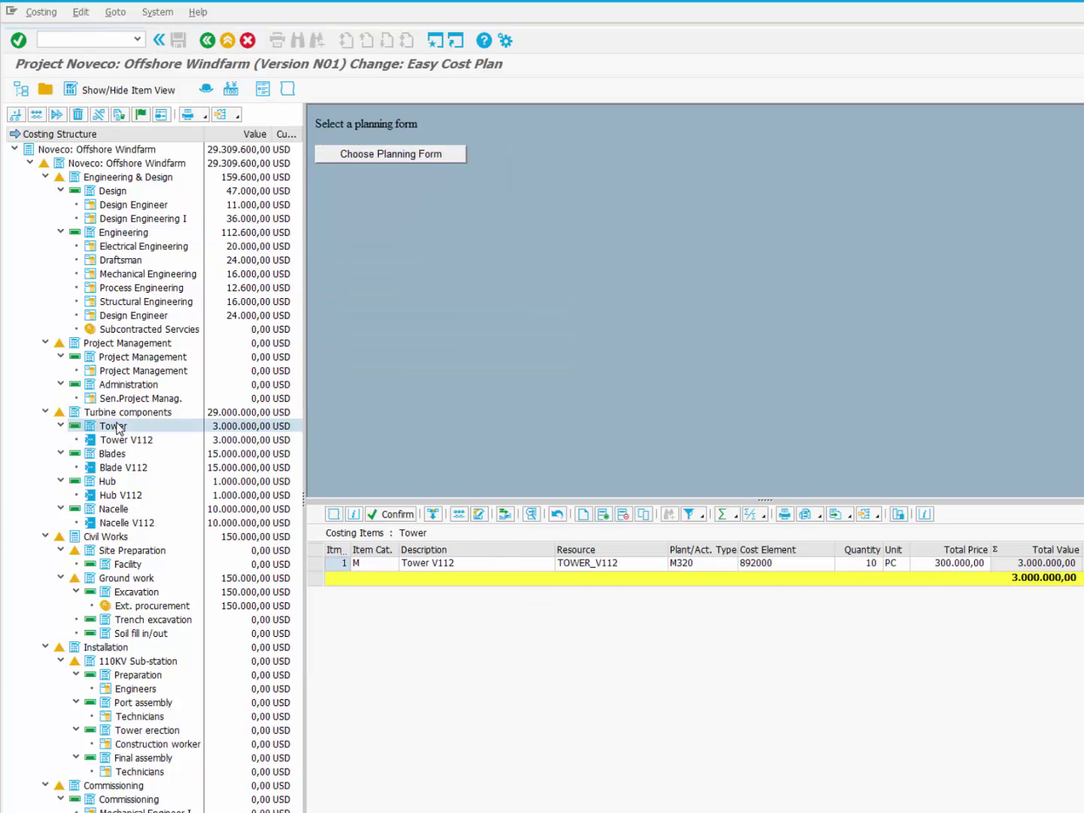
click(148, 735)
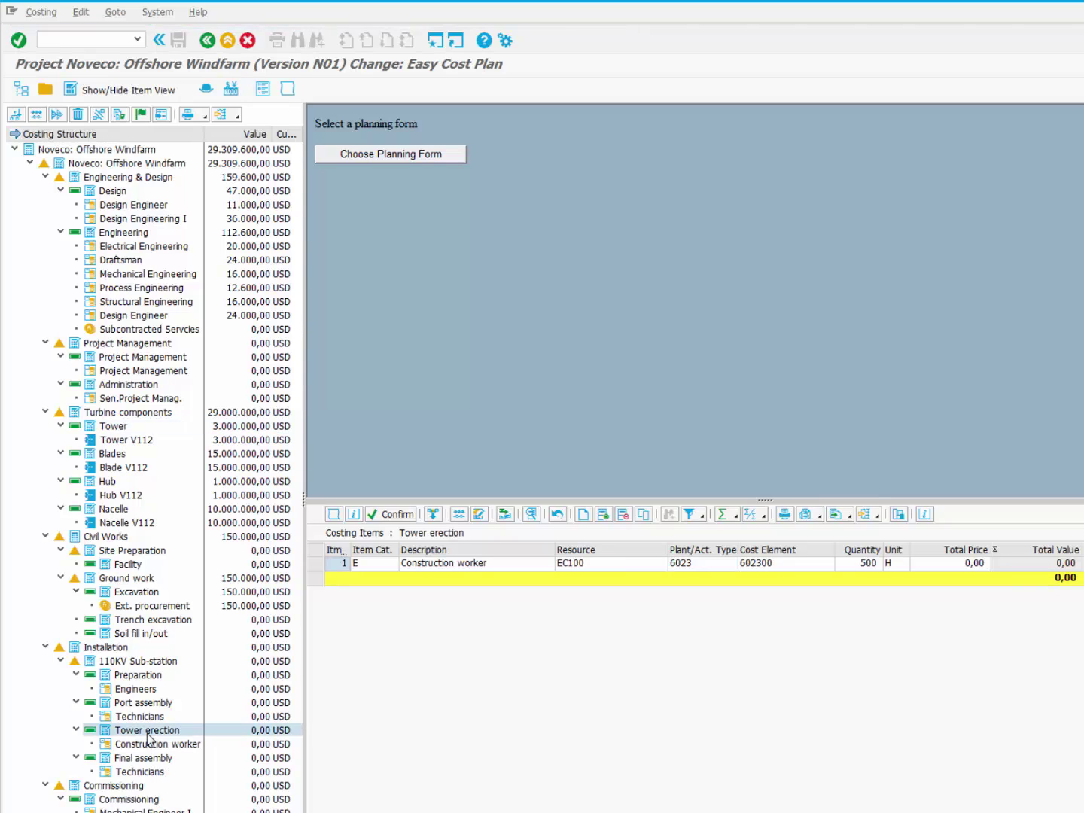
click(148, 595)
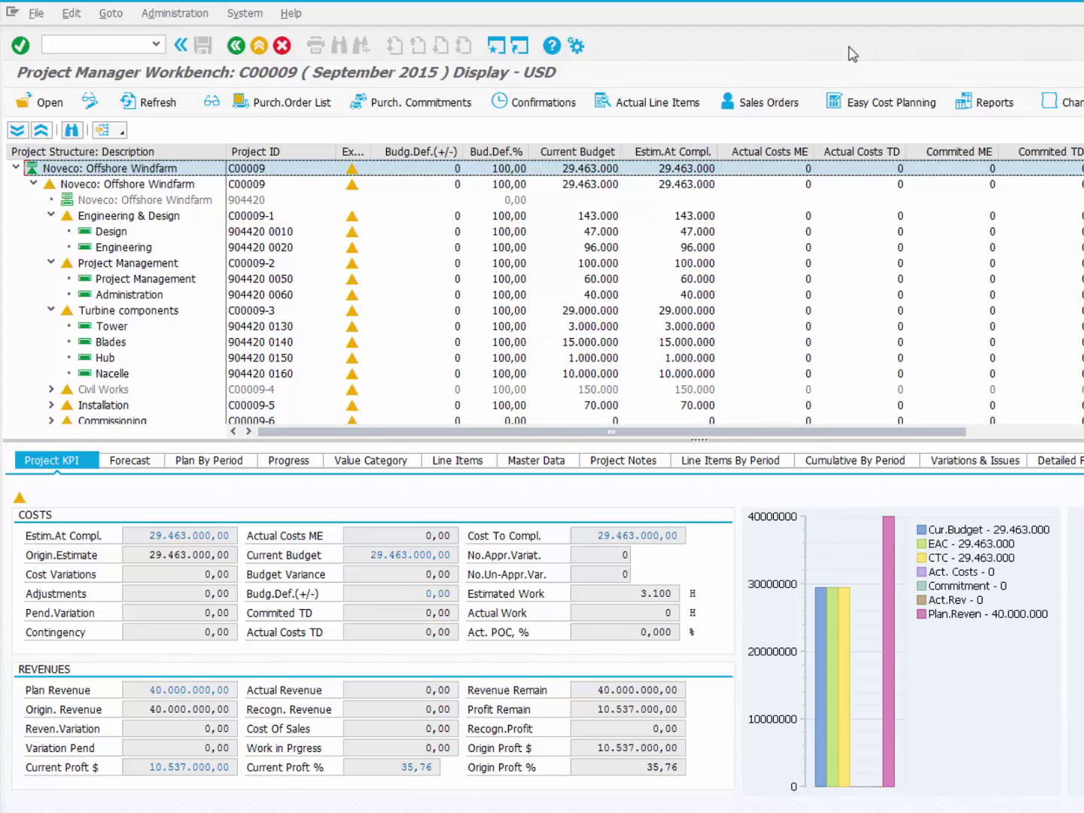
Step: Review sales order 6750's item details and billing plan, then return to the Workbench
click(773, 106)
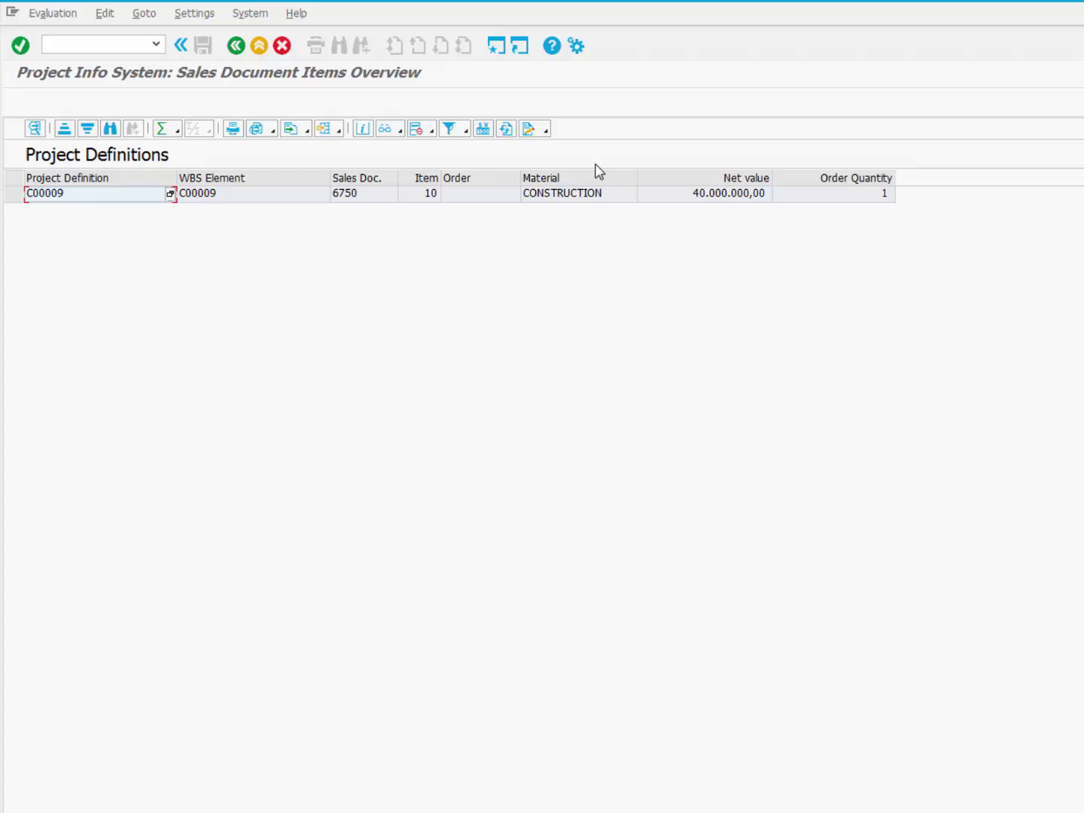
double_click(429, 197)
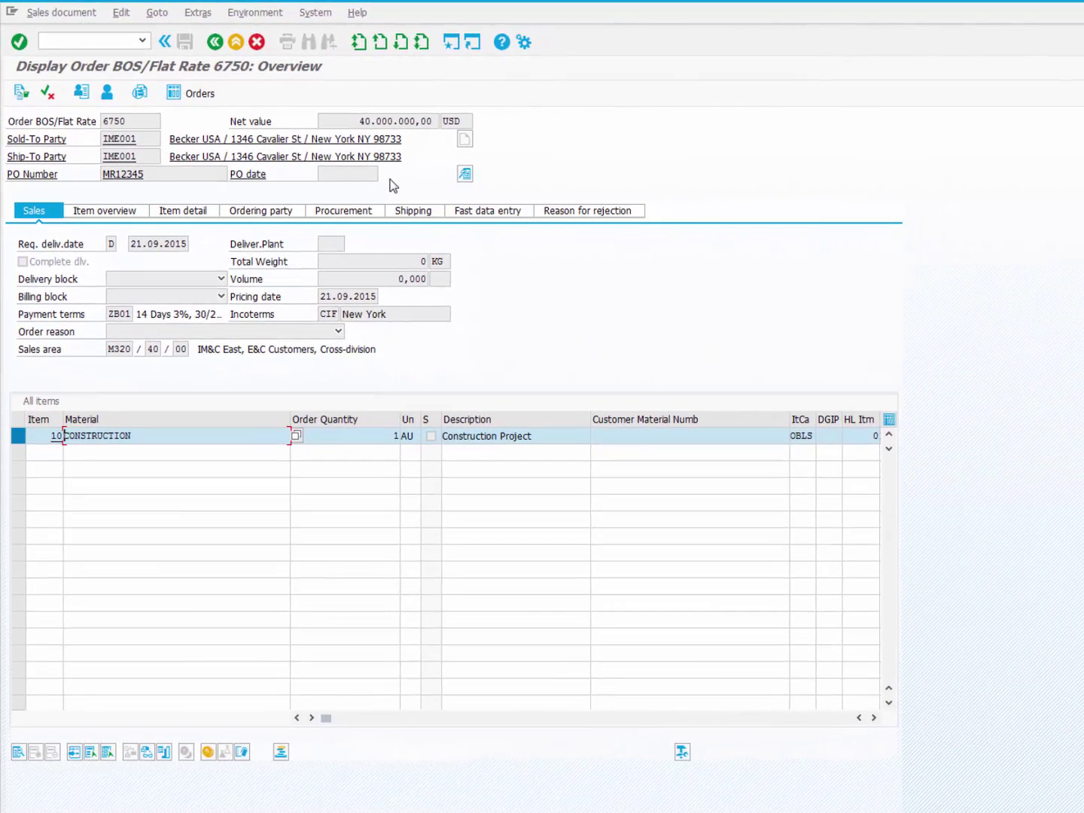
click(212, 753)
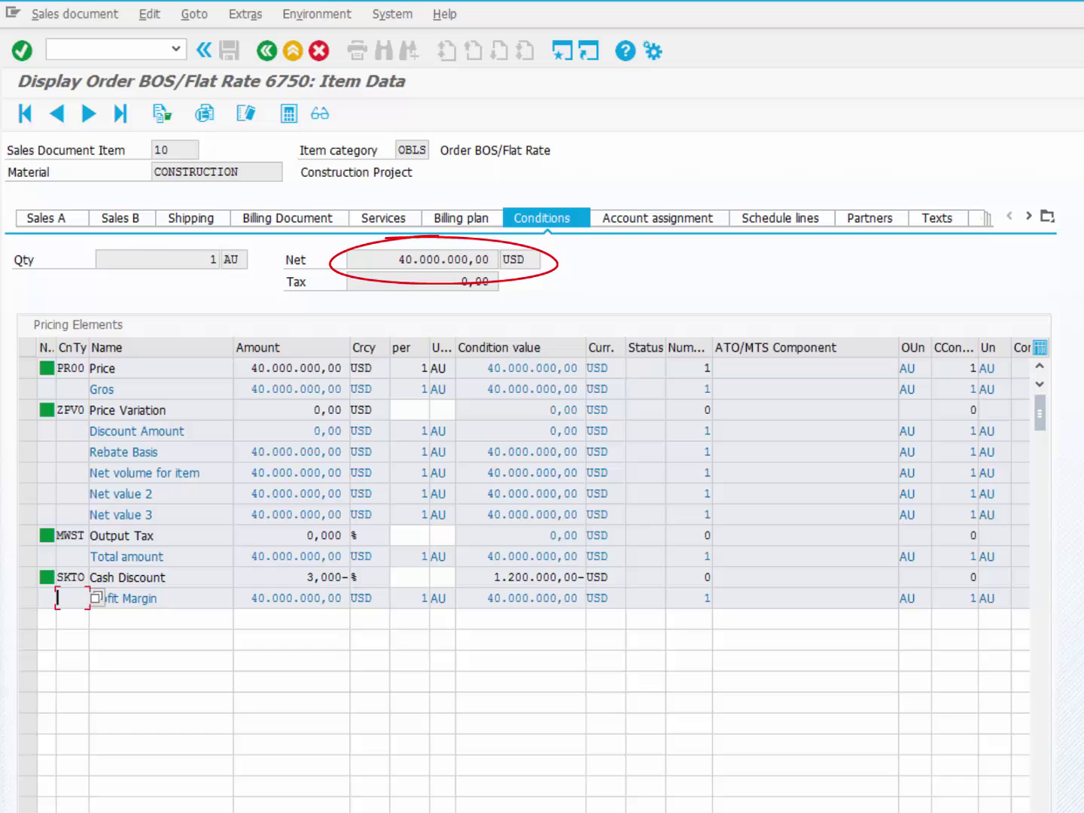
click(468, 219)
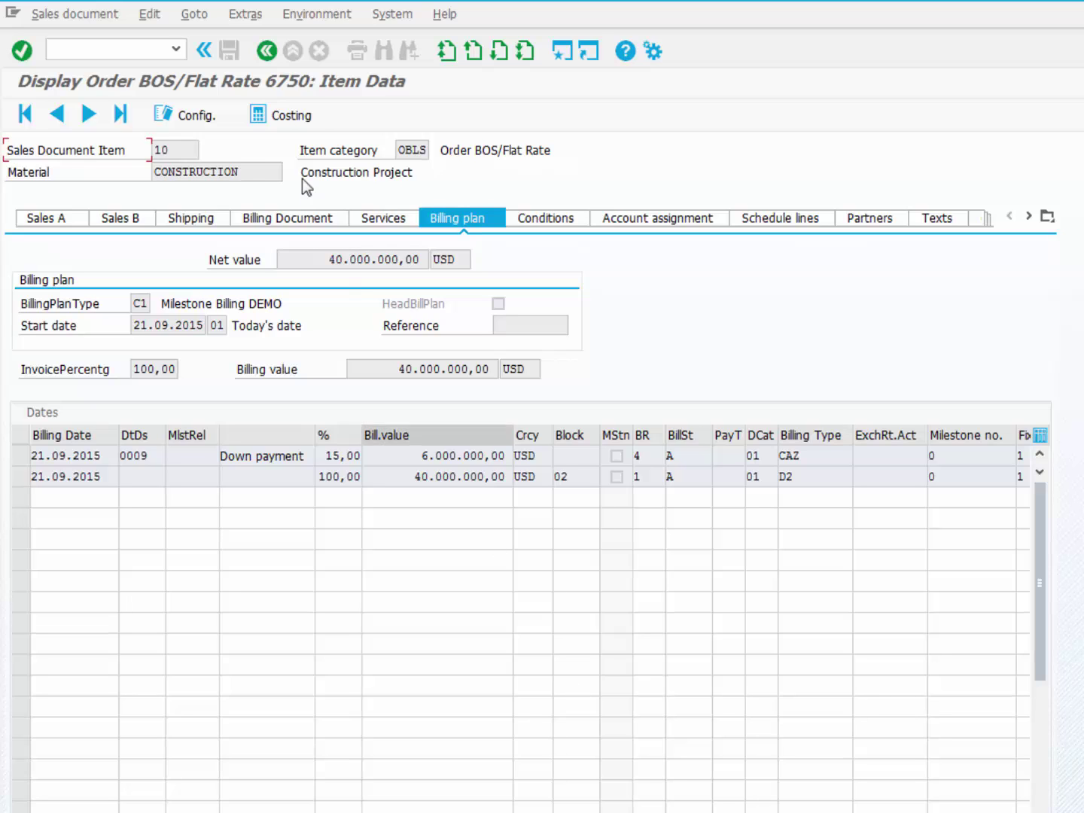
click(259, 48)
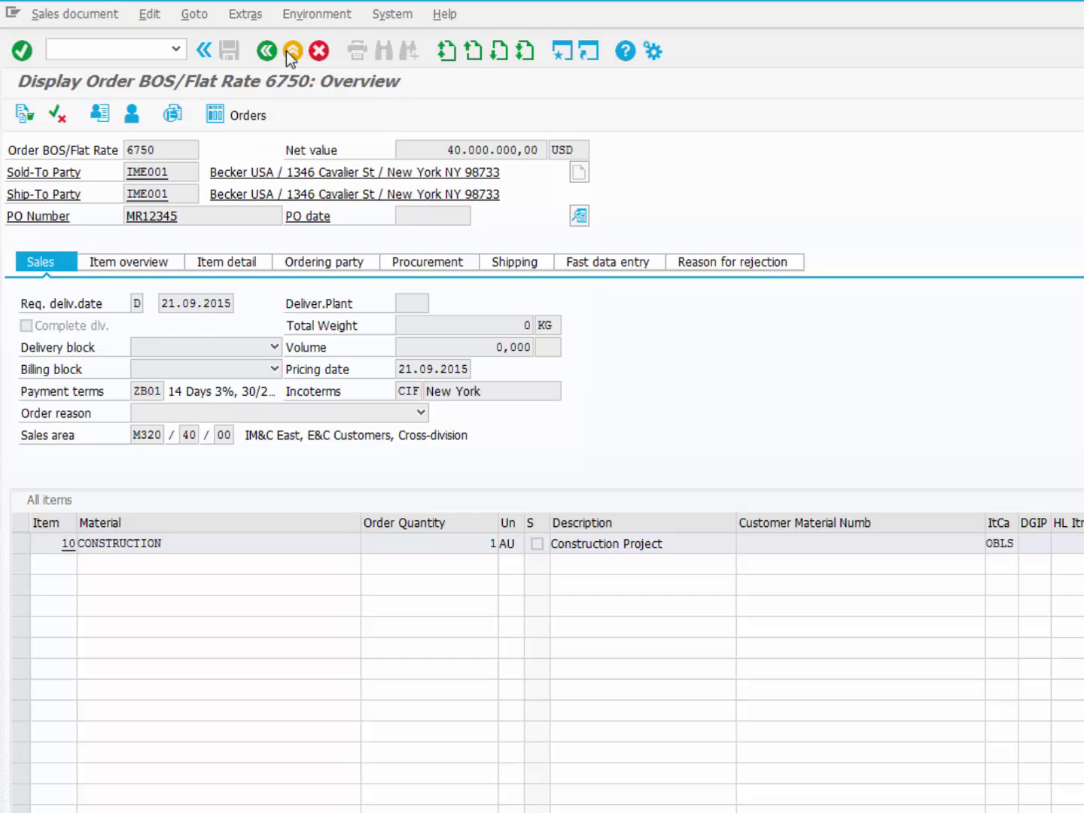
click(287, 51)
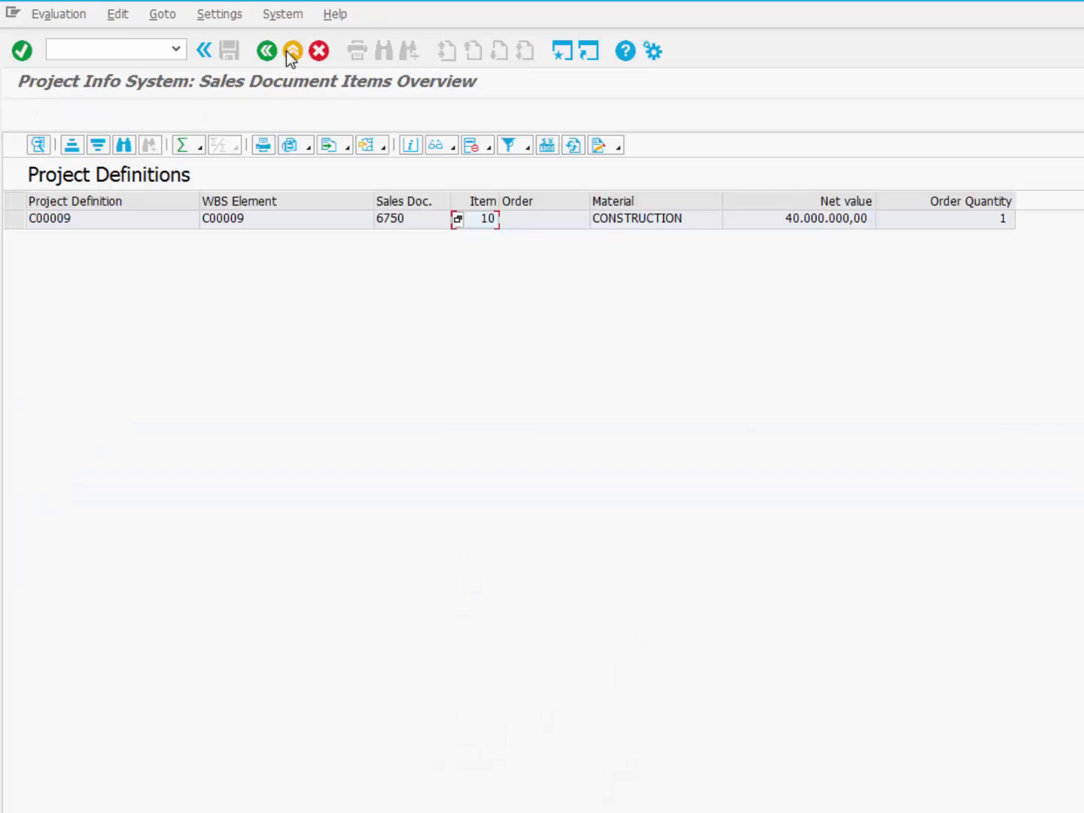
click(287, 51)
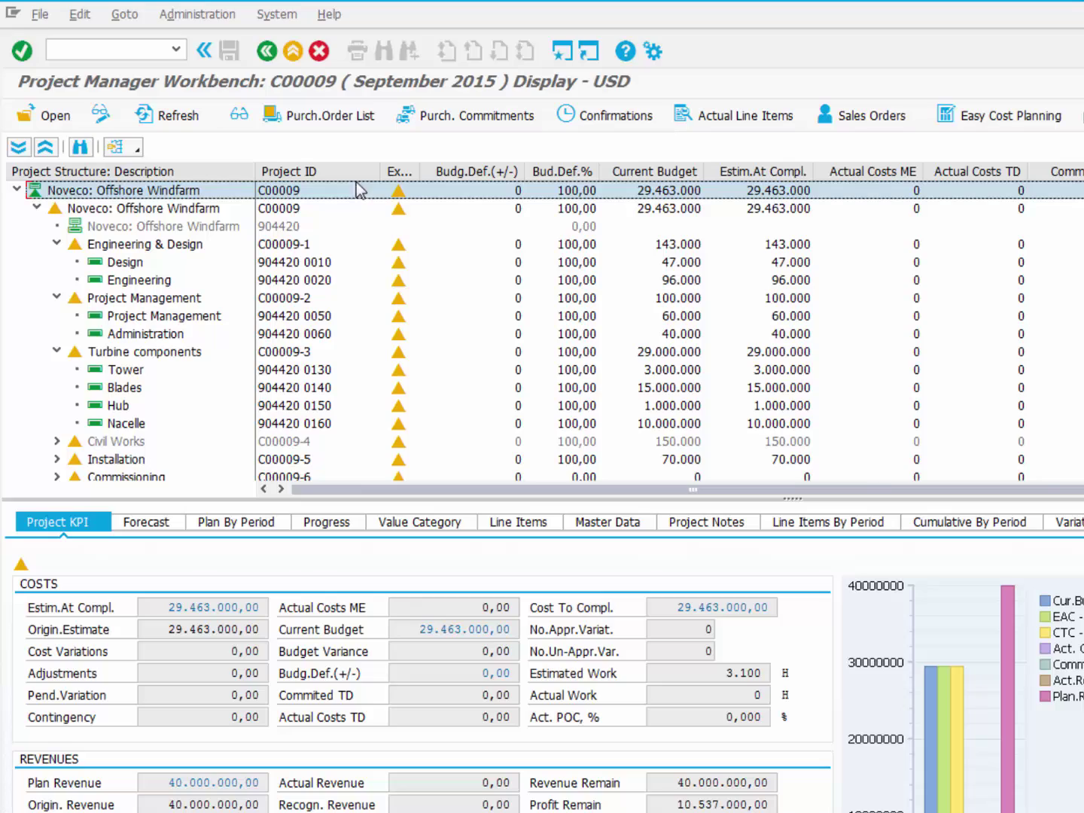
Step: Select the Engineering WBS element and show its 96.000 forecast across five cost elements
click(152, 279)
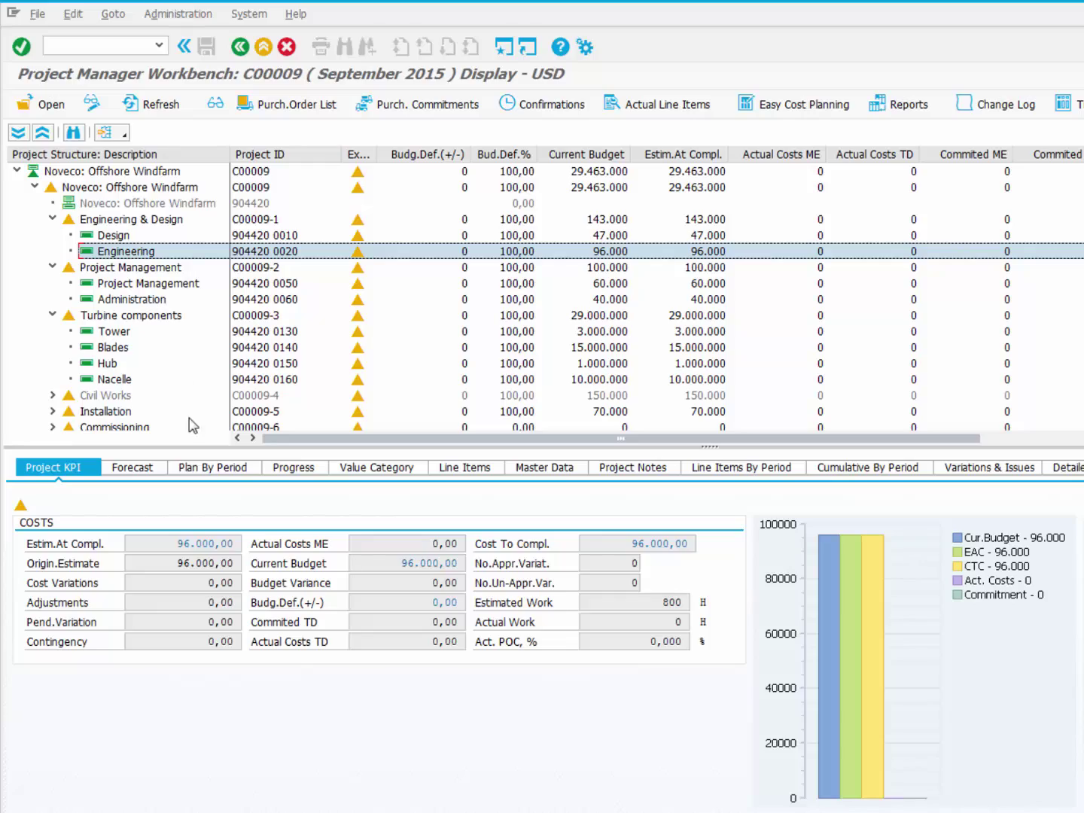
click(154, 473)
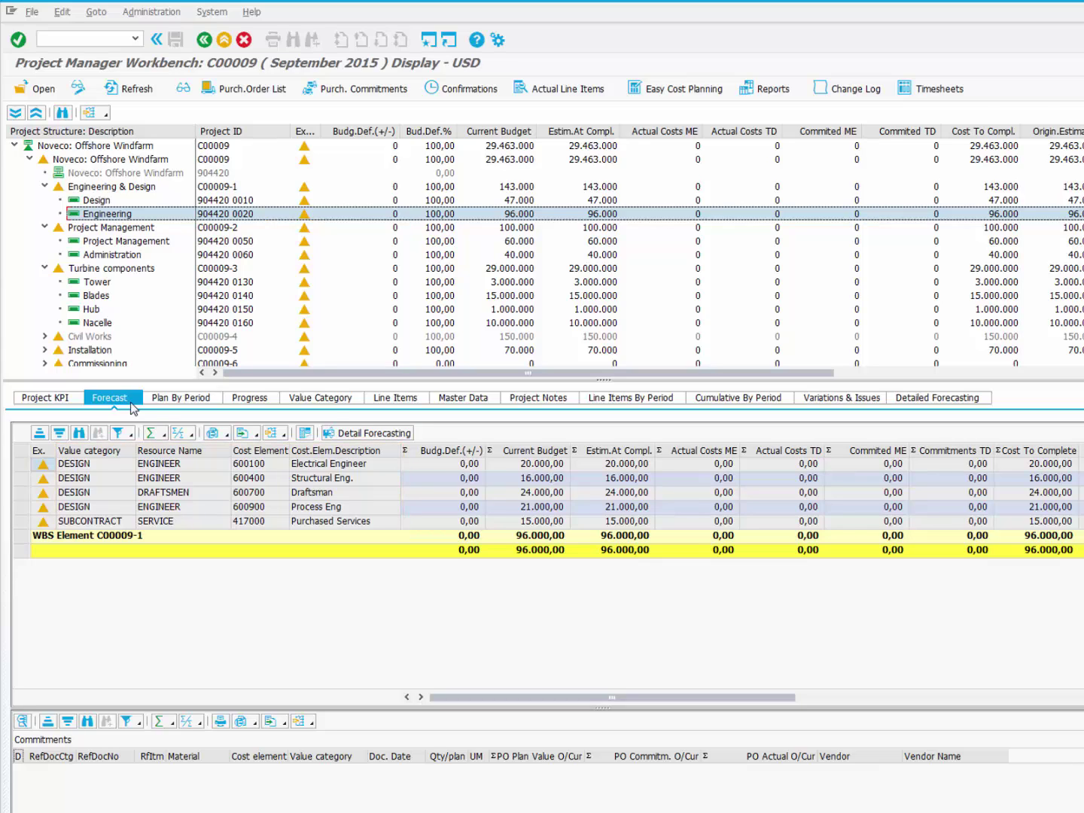
Step: Show Engineering costs by value category with pie charts by resource name, then plan by period
click(334, 399)
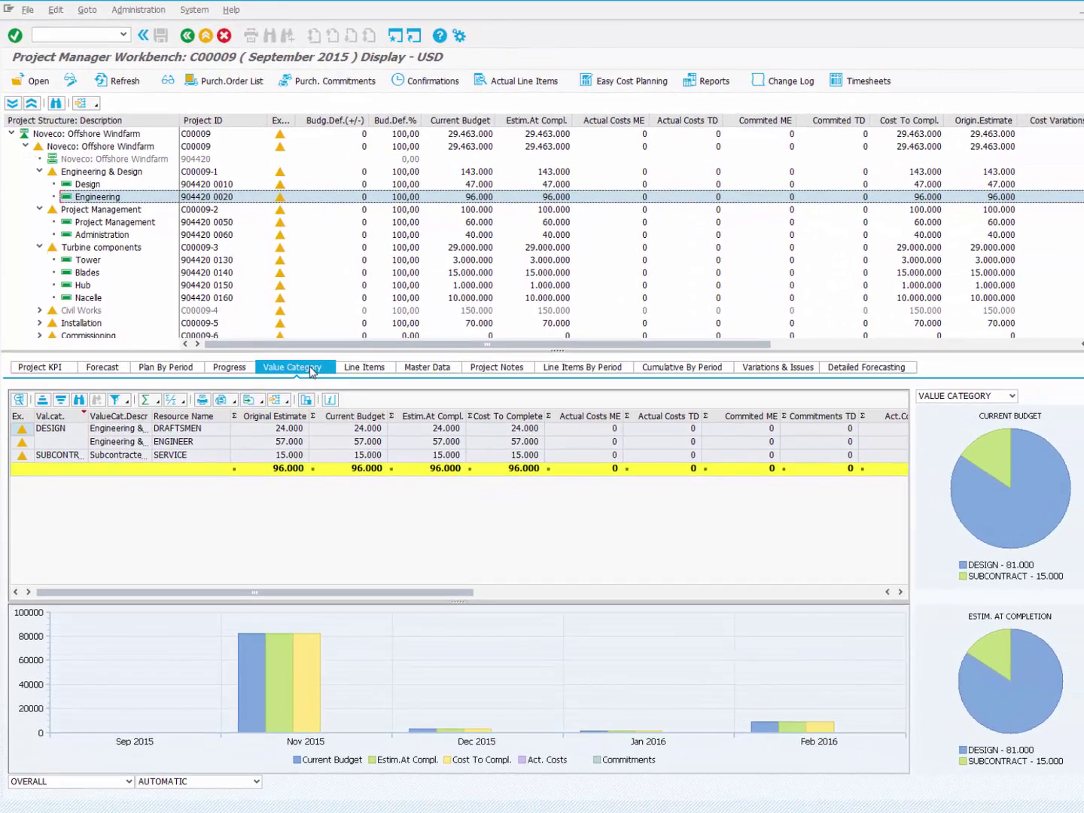
click(952, 403)
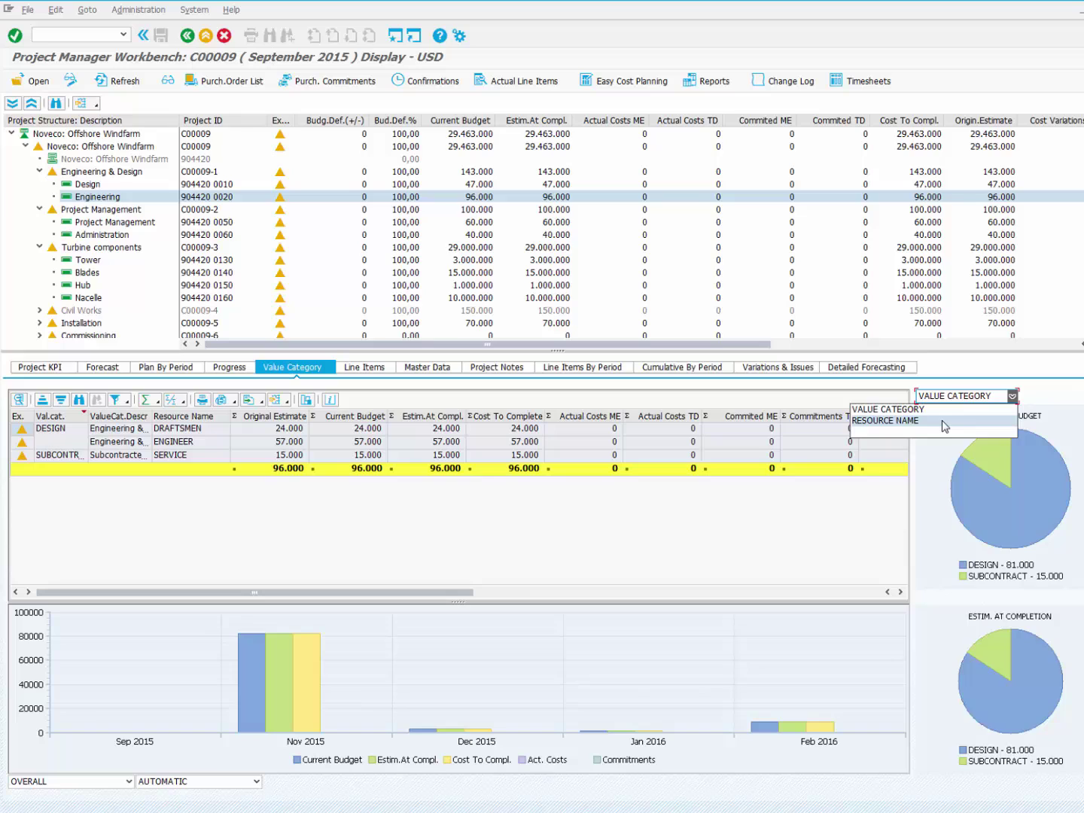
click(943, 423)
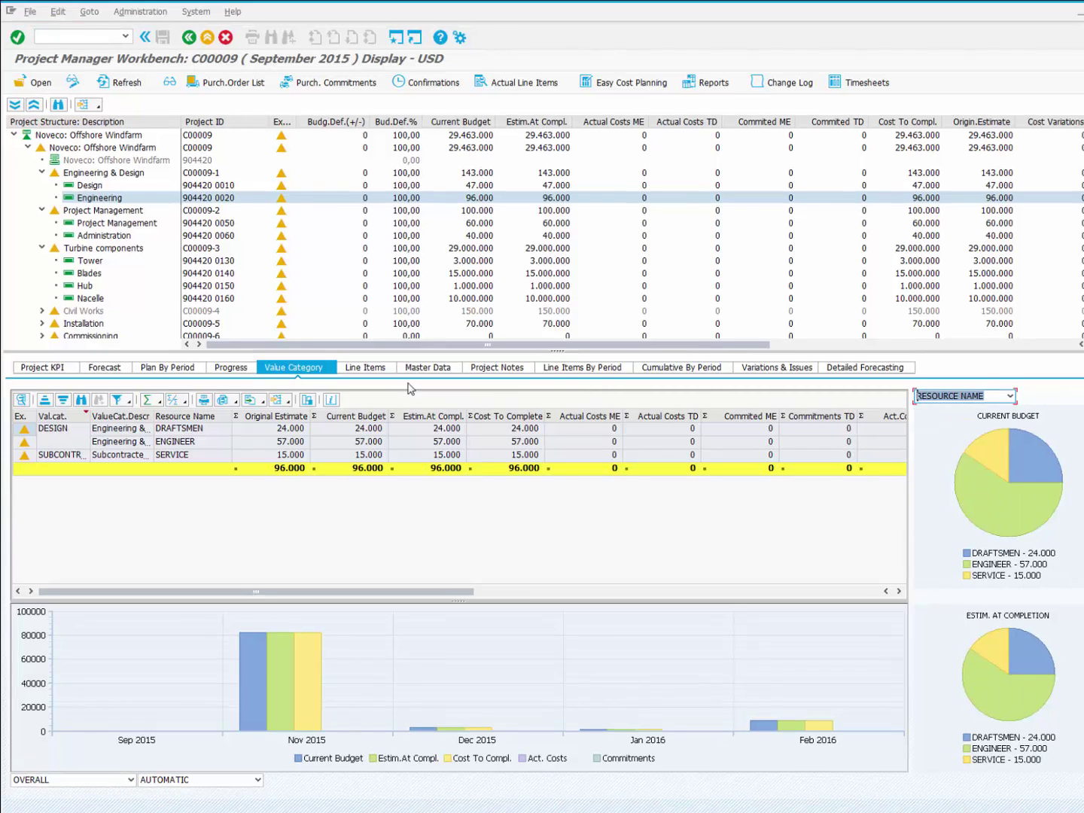
click(182, 369)
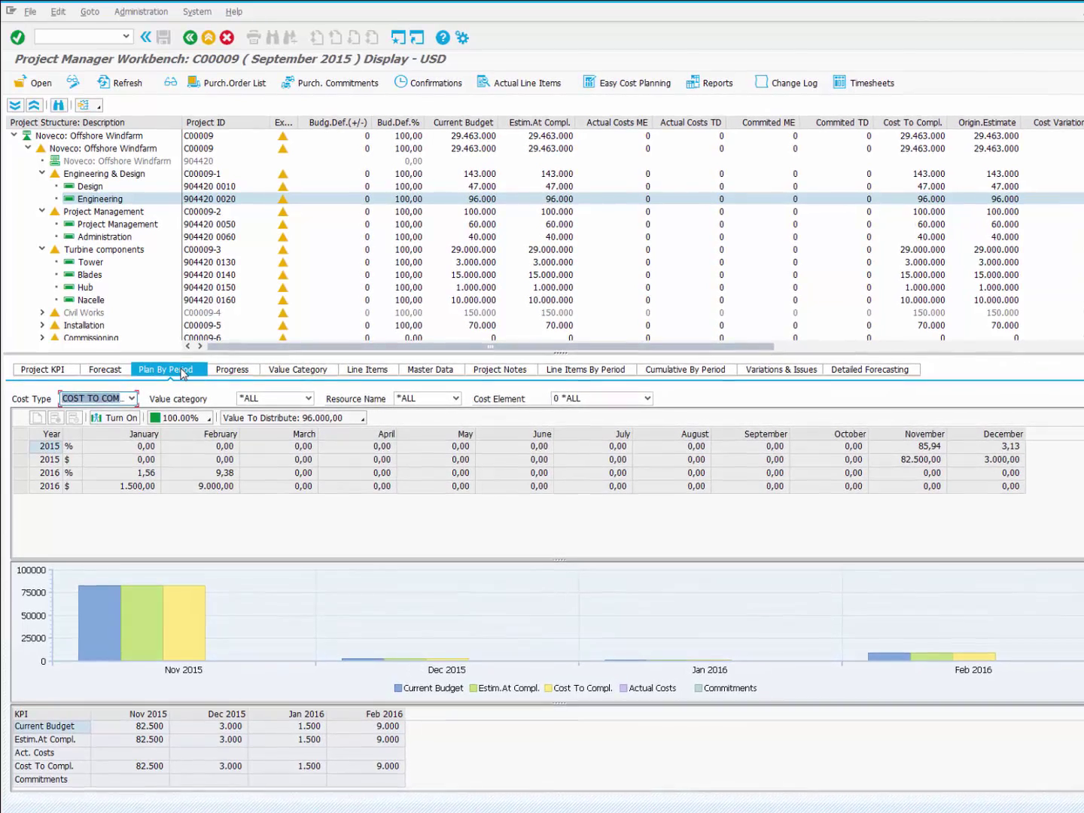
Step: Filter Engineering's plan to CURRENT BUDGET, DESIGN, all resources and cost elements, and enter change mode
click(113, 399)
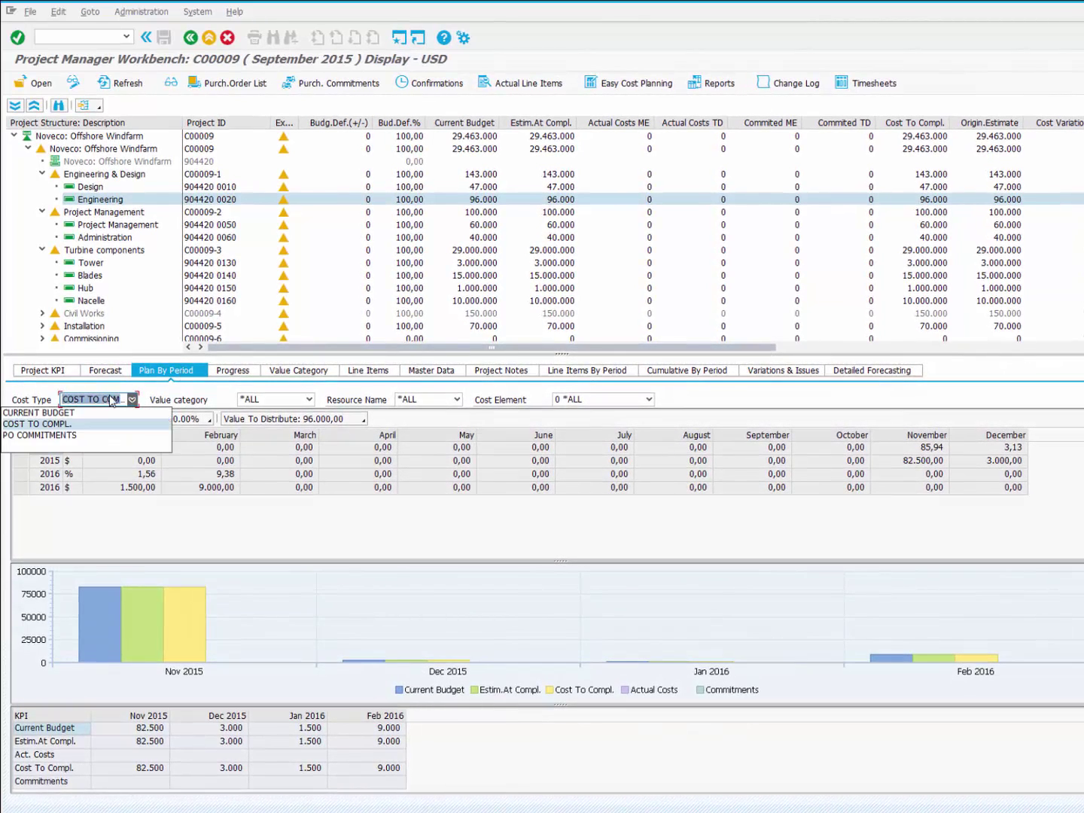
click(103, 413)
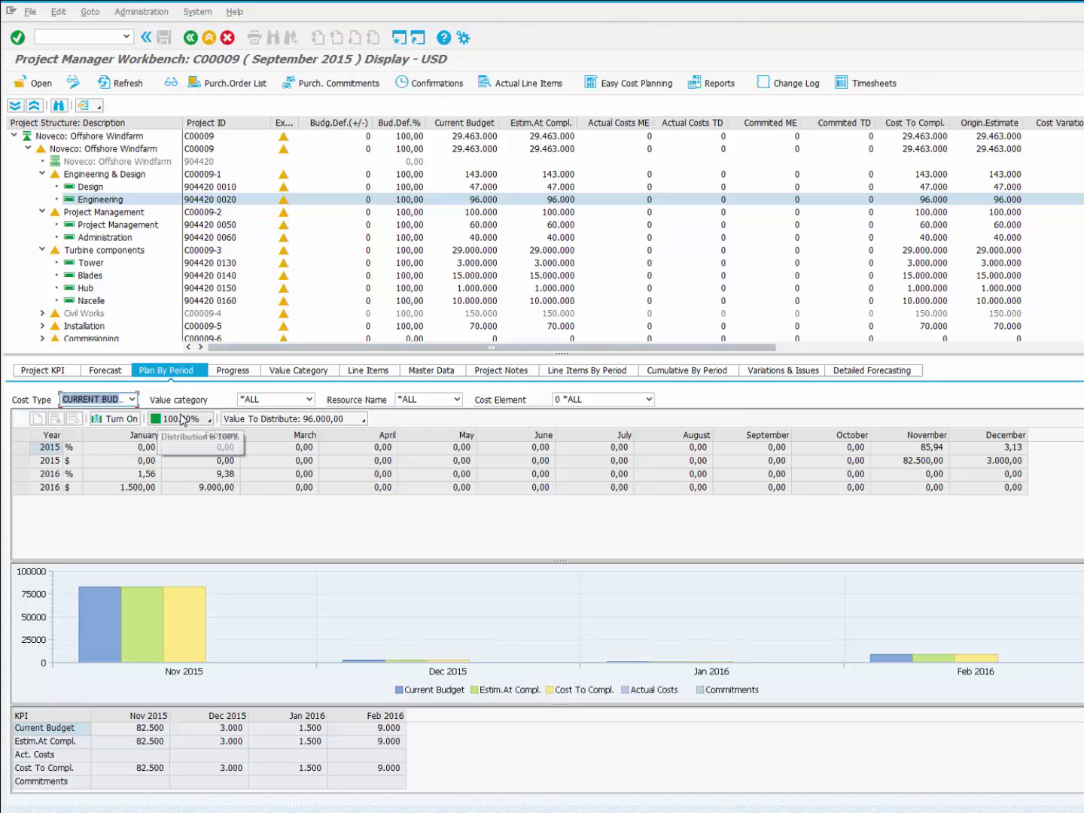
click(270, 401)
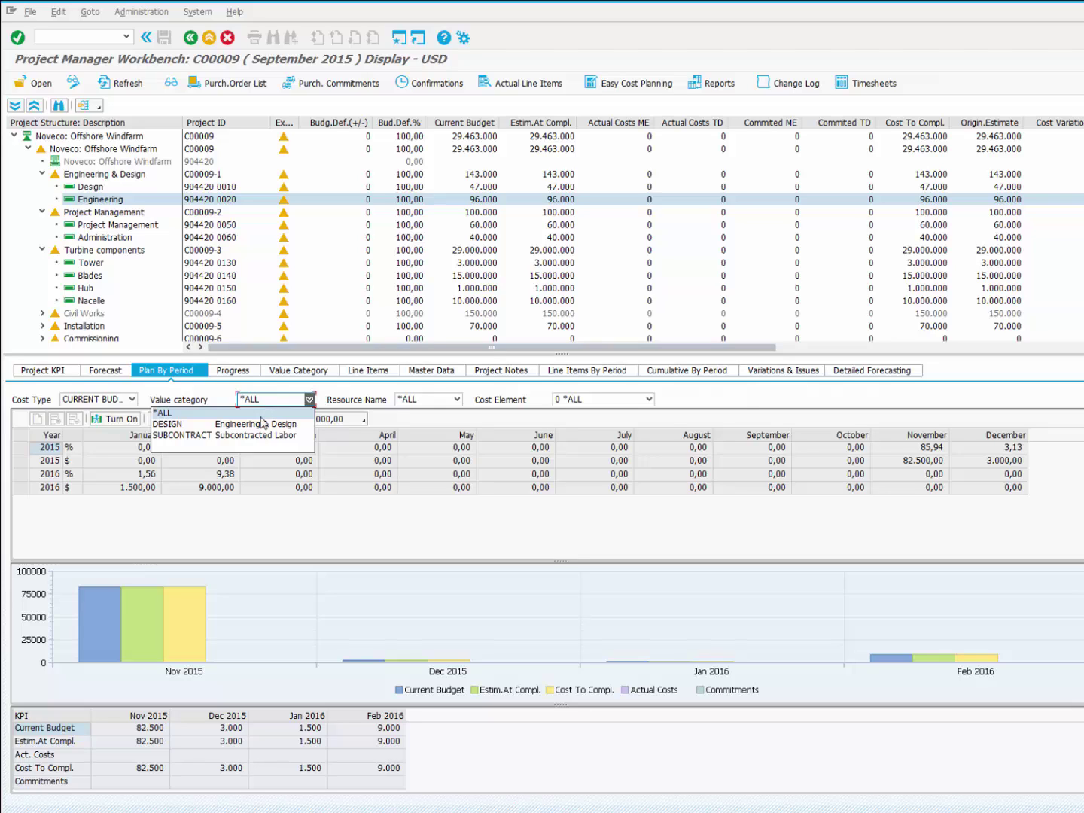
click(261, 424)
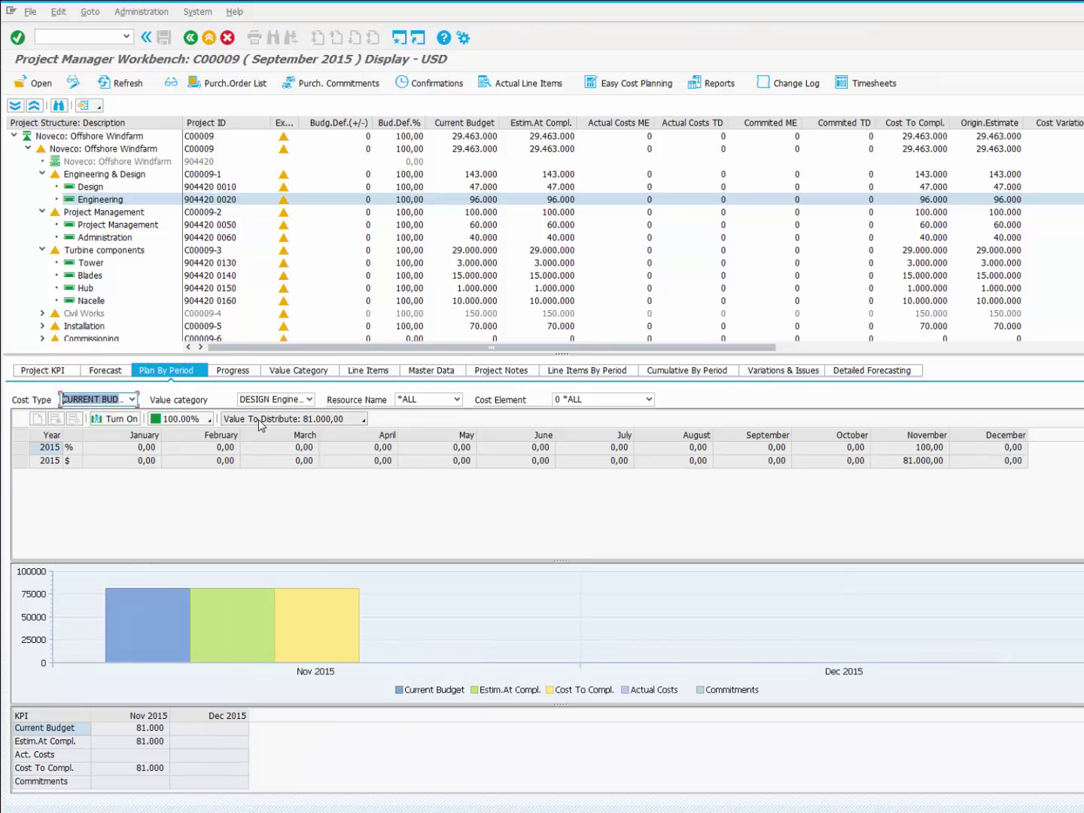
click(419, 400)
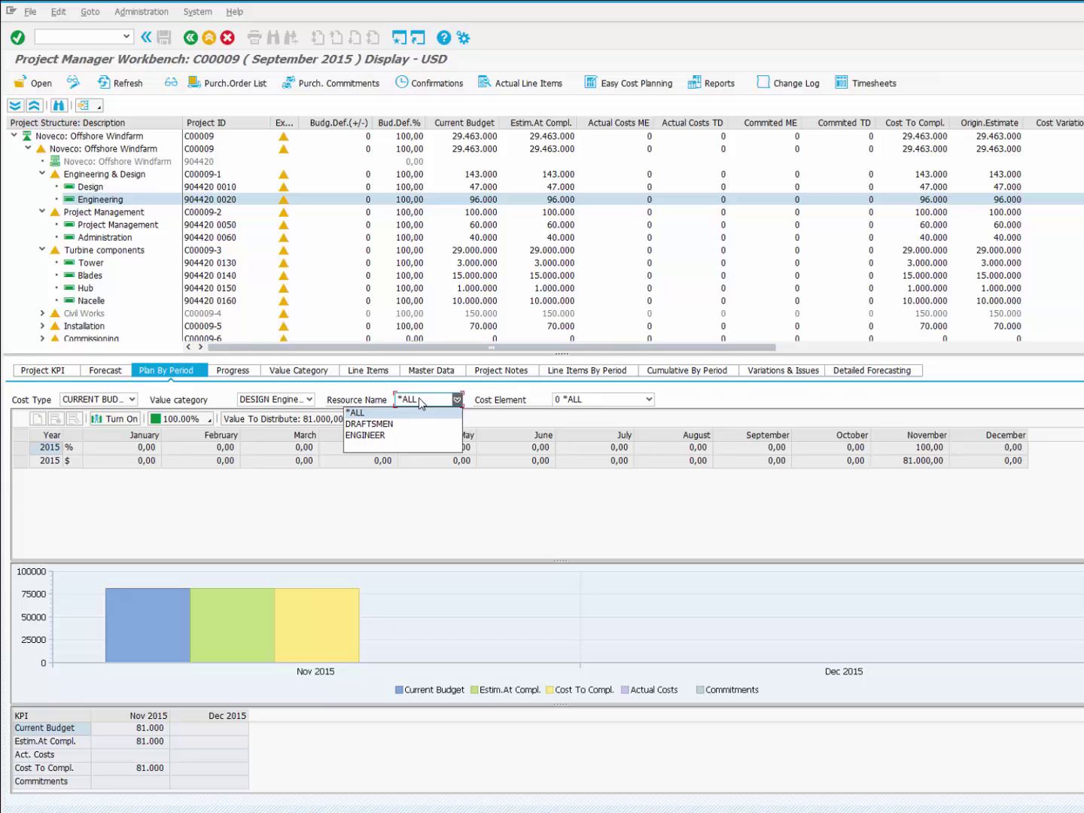
click(578, 403)
click(577, 402)
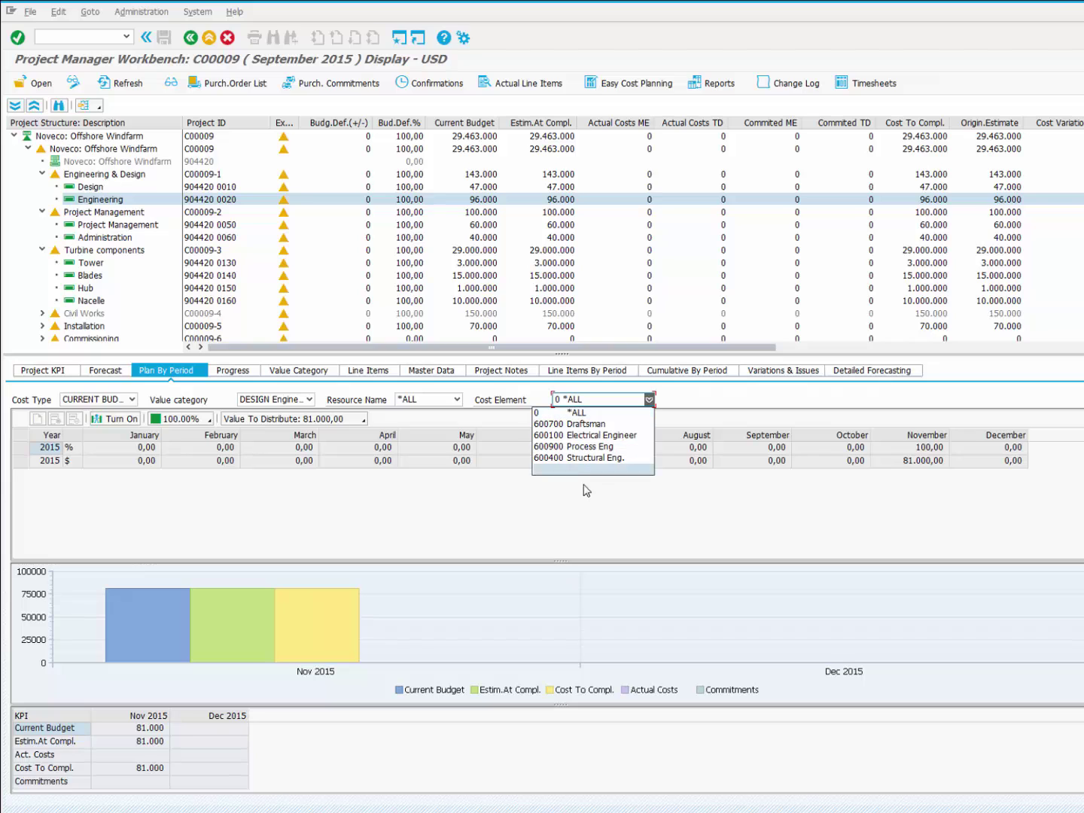
click(491, 505)
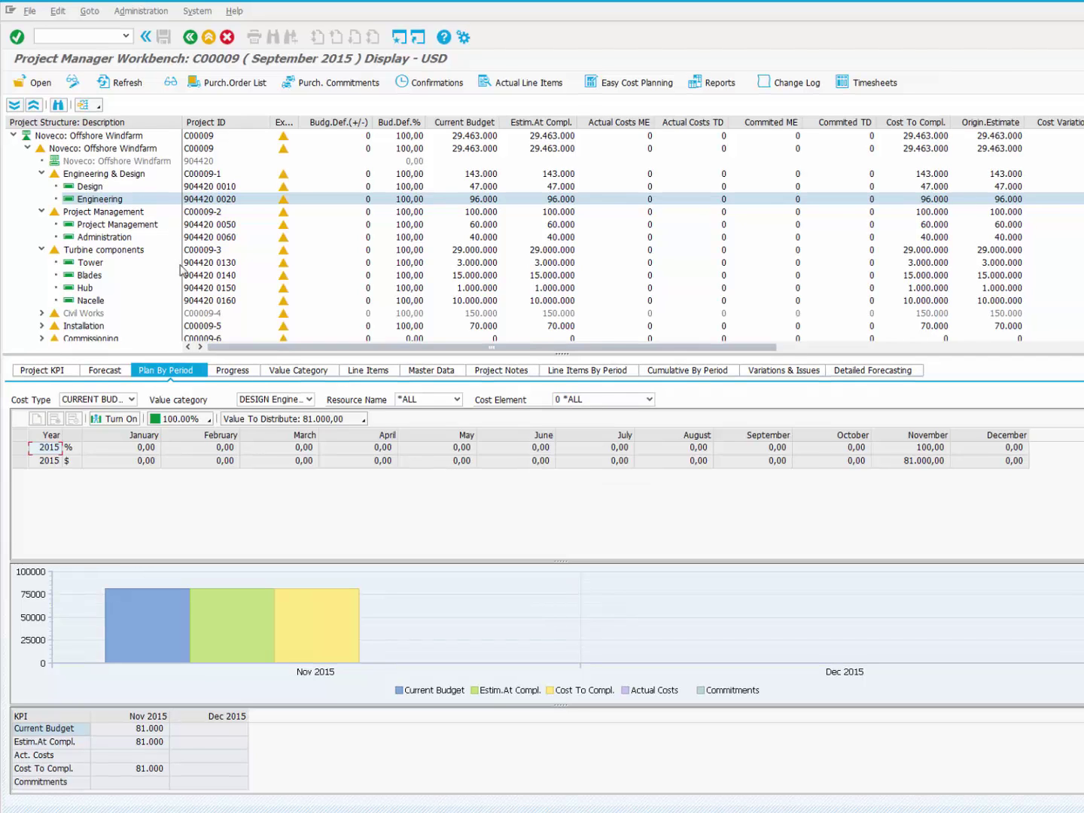
click(72, 81)
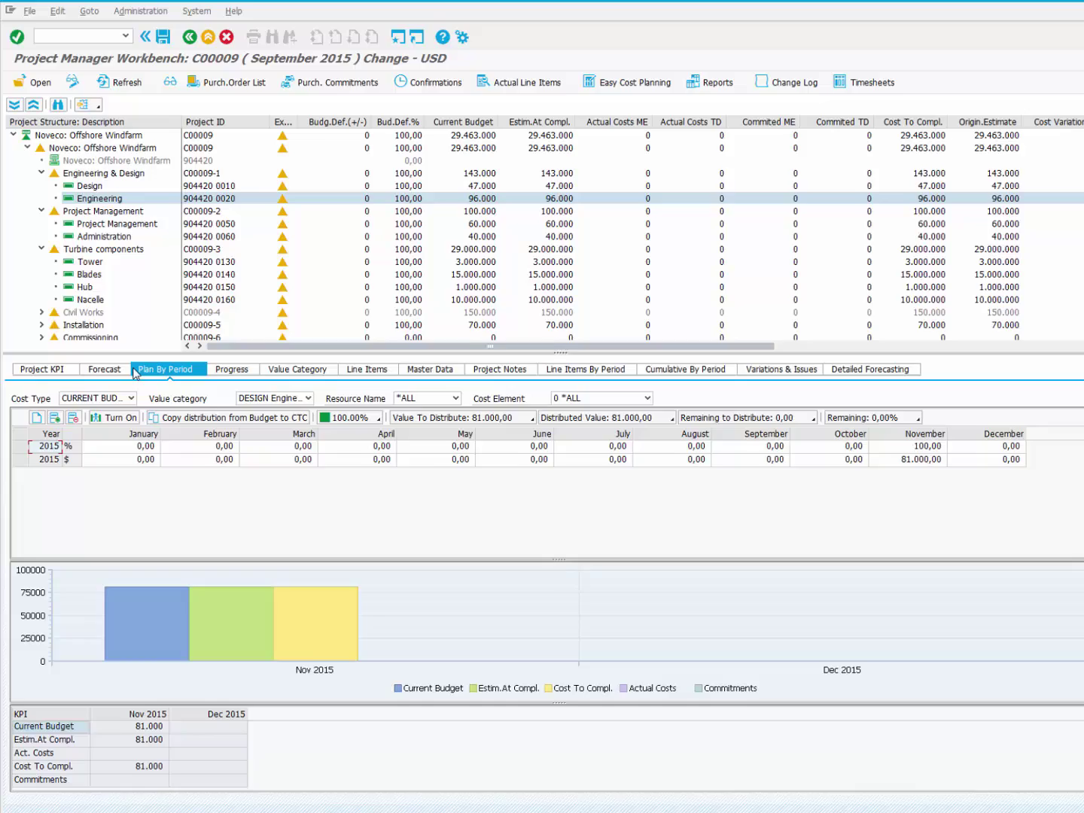
Step: Turn on date limits and set the Design budget to 20% November and 30% December 2015
click(121, 407)
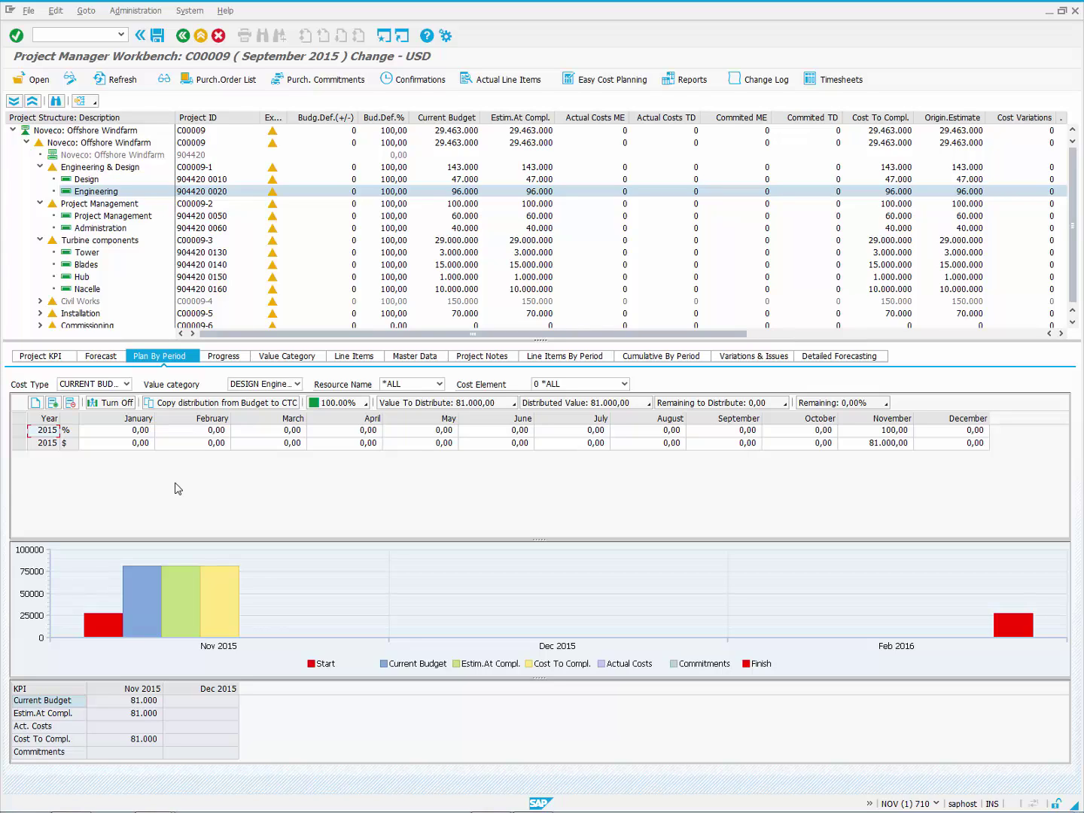
click(868, 434)
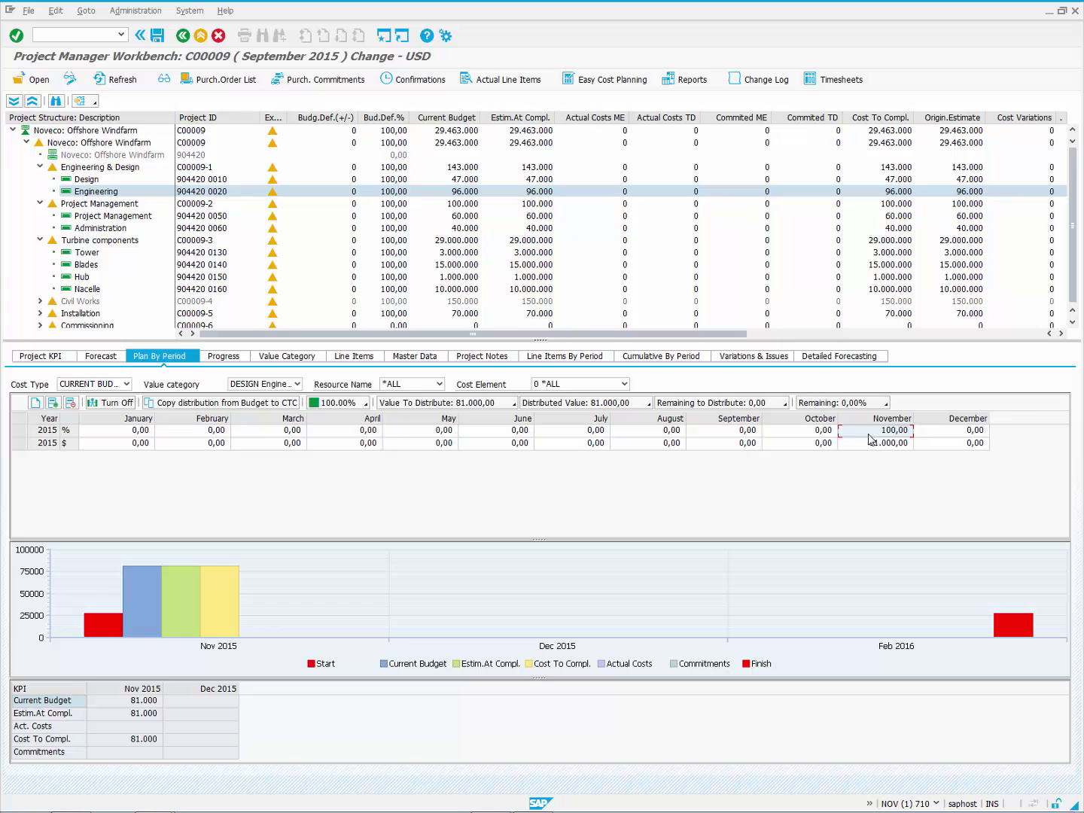
text(20)
key(Tab)
text(30)
key(Return)
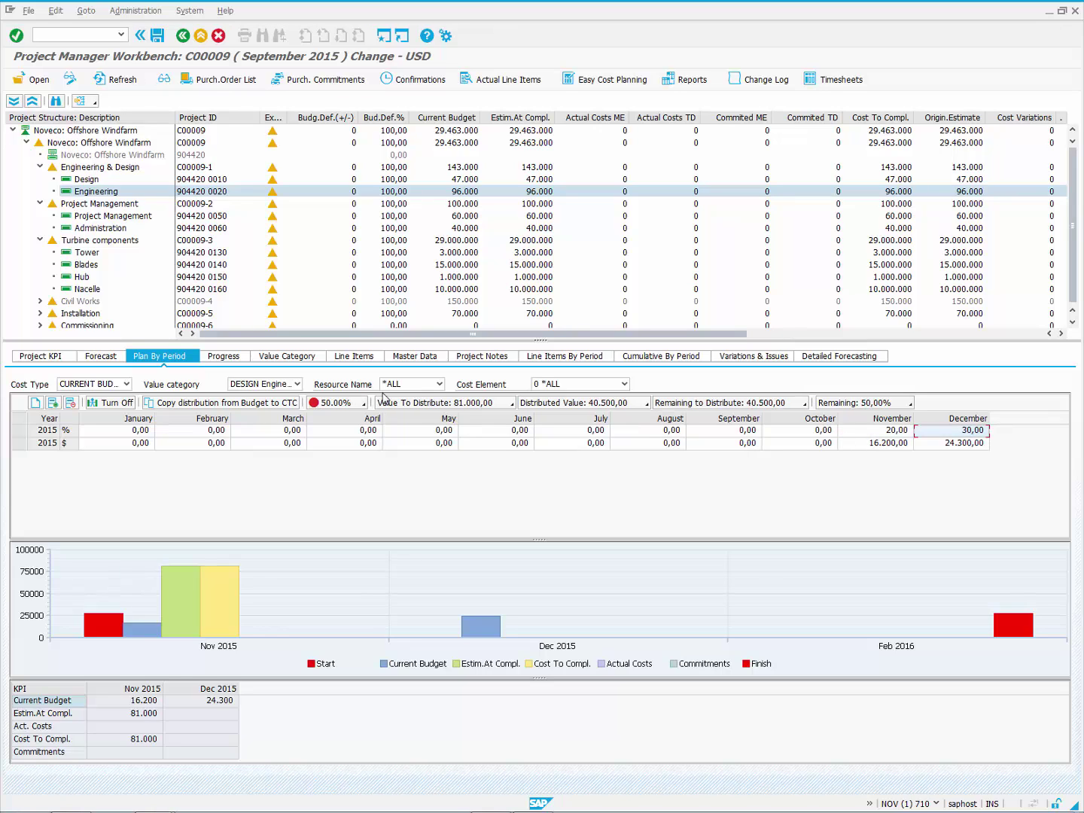
Step: Set January 2016 to 30% and February to 16.200, then copy the distribution to cost to complete
click(35, 404)
click(101, 459)
text(30)
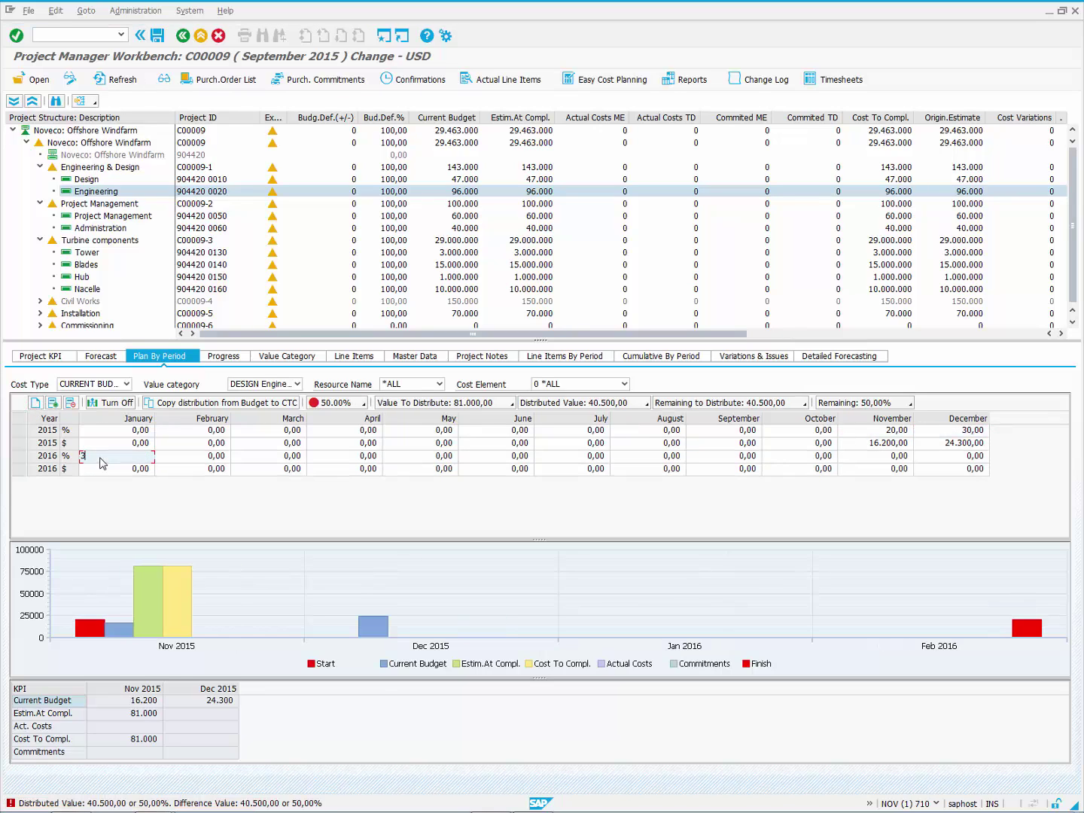
key(Tab)
key(Down)
text(16200)
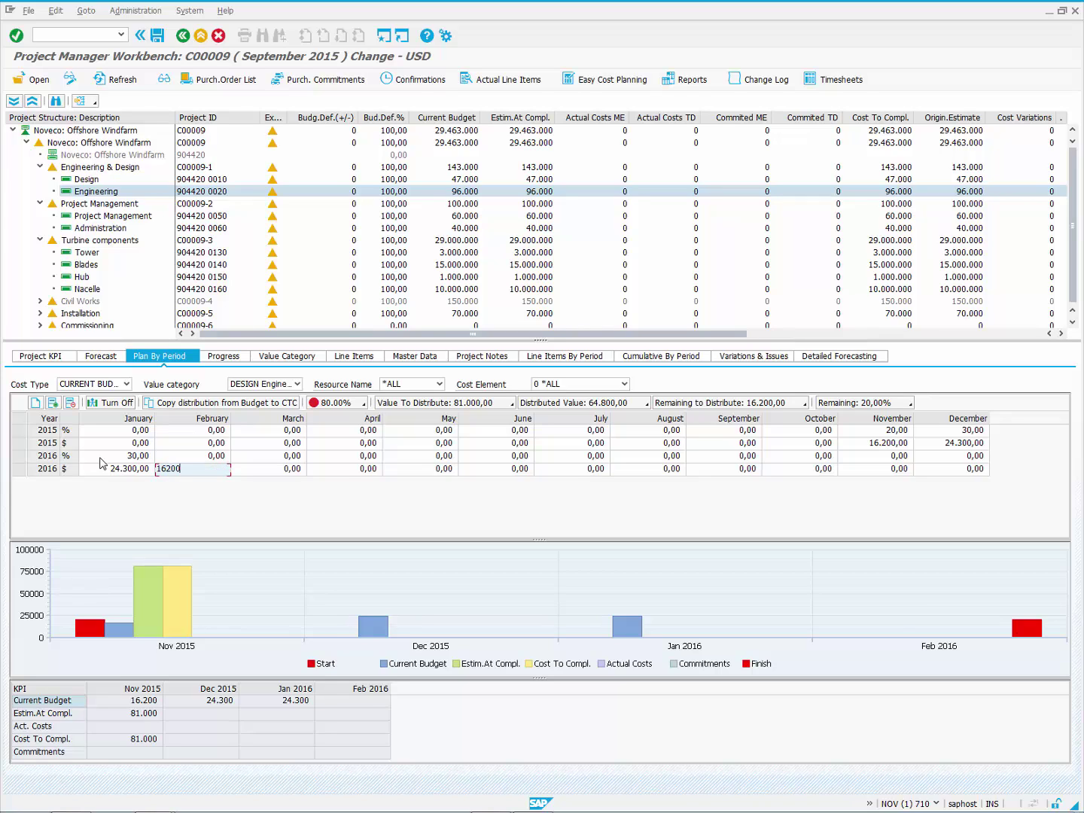
key(Return)
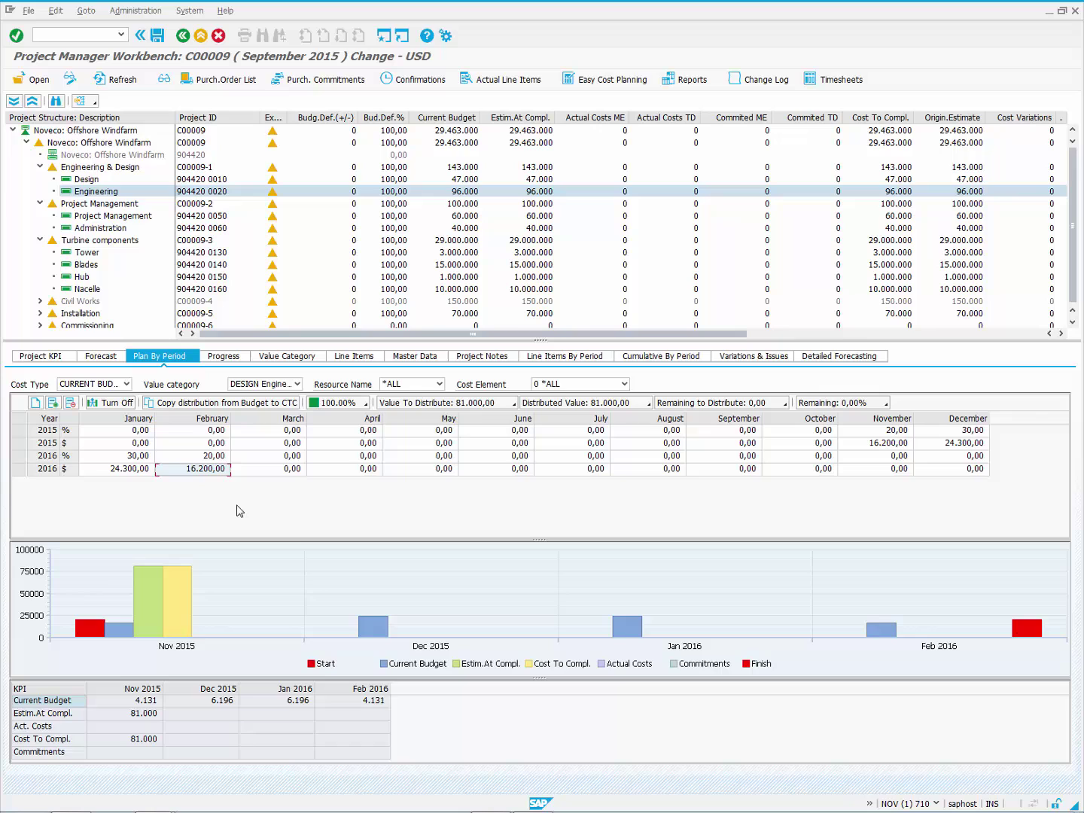
drag(19, 431, 19, 468)
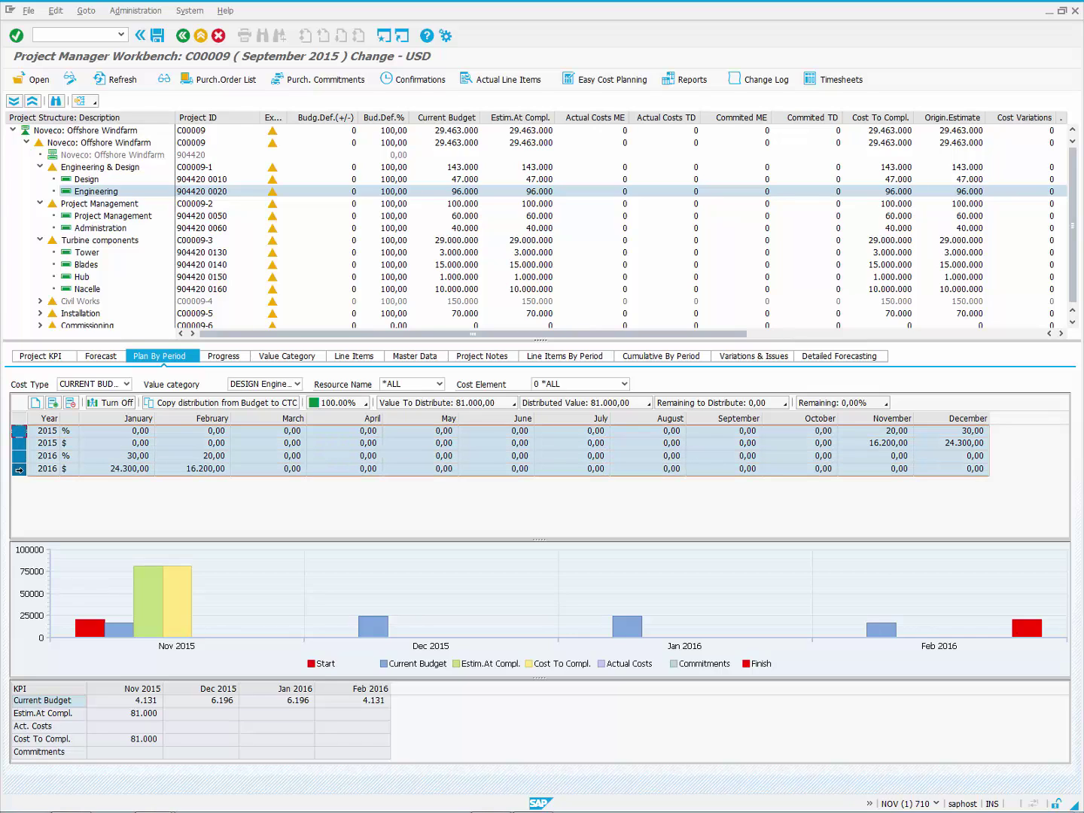
click(222, 403)
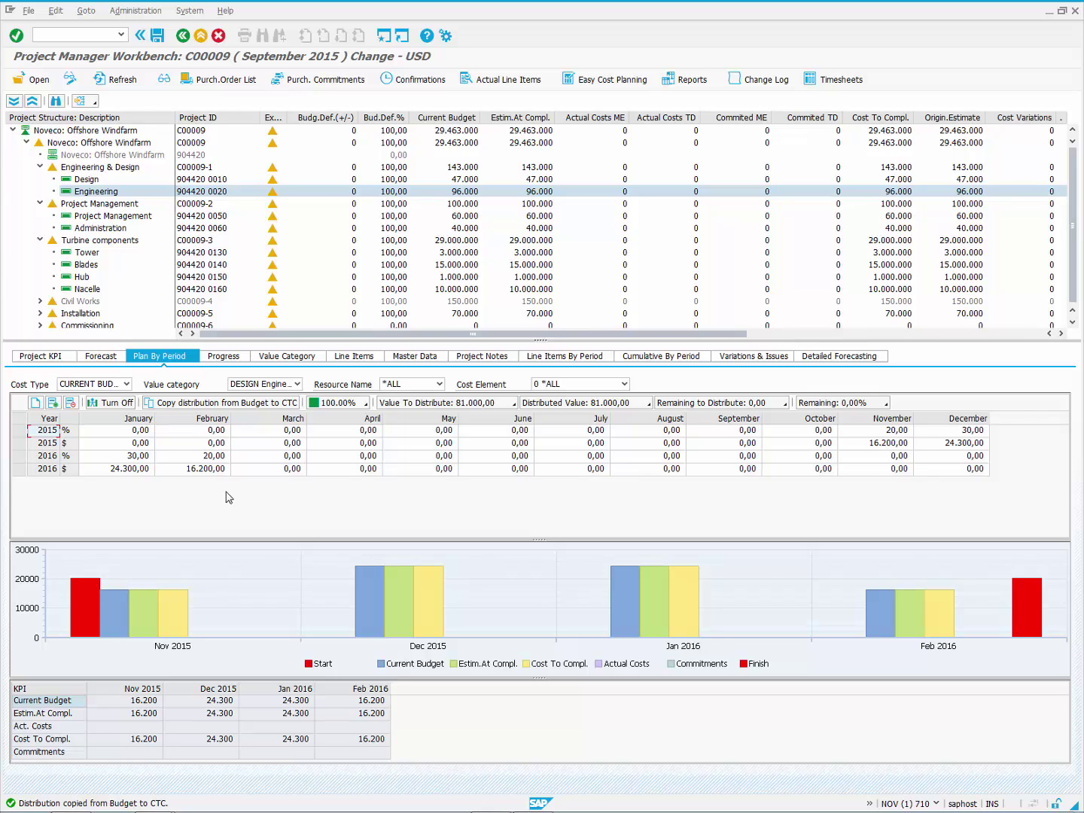
Step: Select project C00009, filter to ADMIN, and set November and December 2015 to 20% each
click(113, 143)
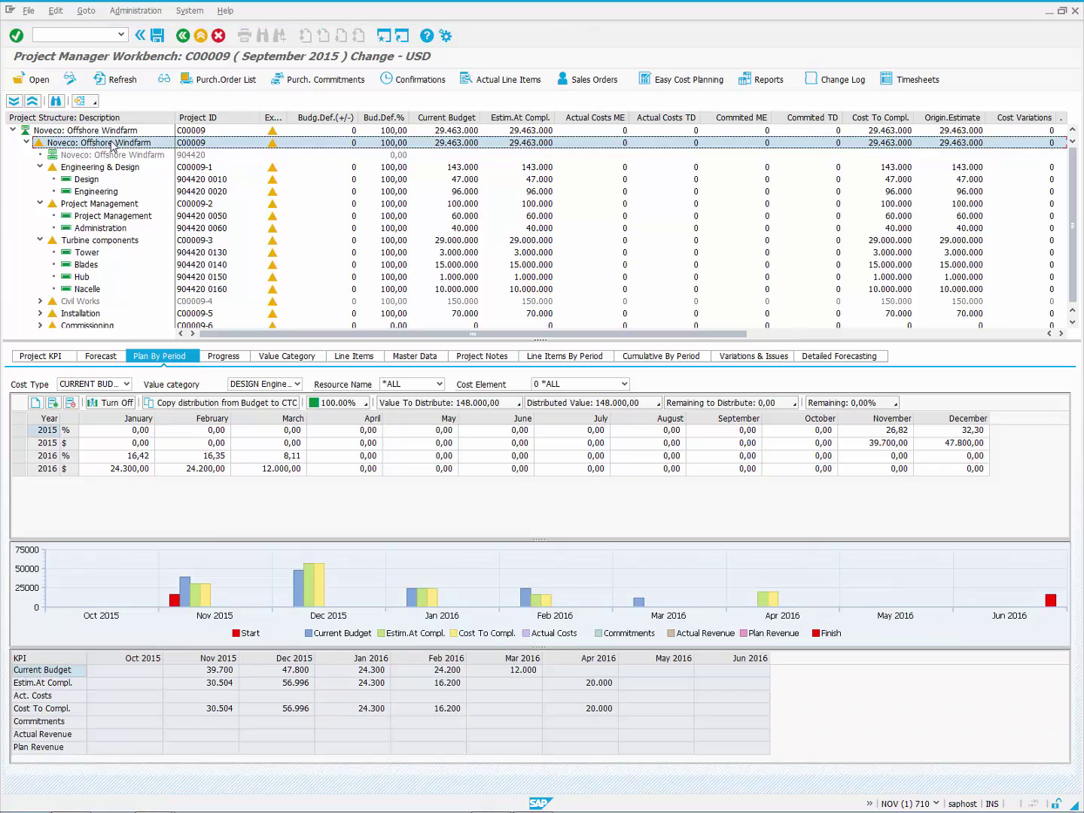
click(273, 385)
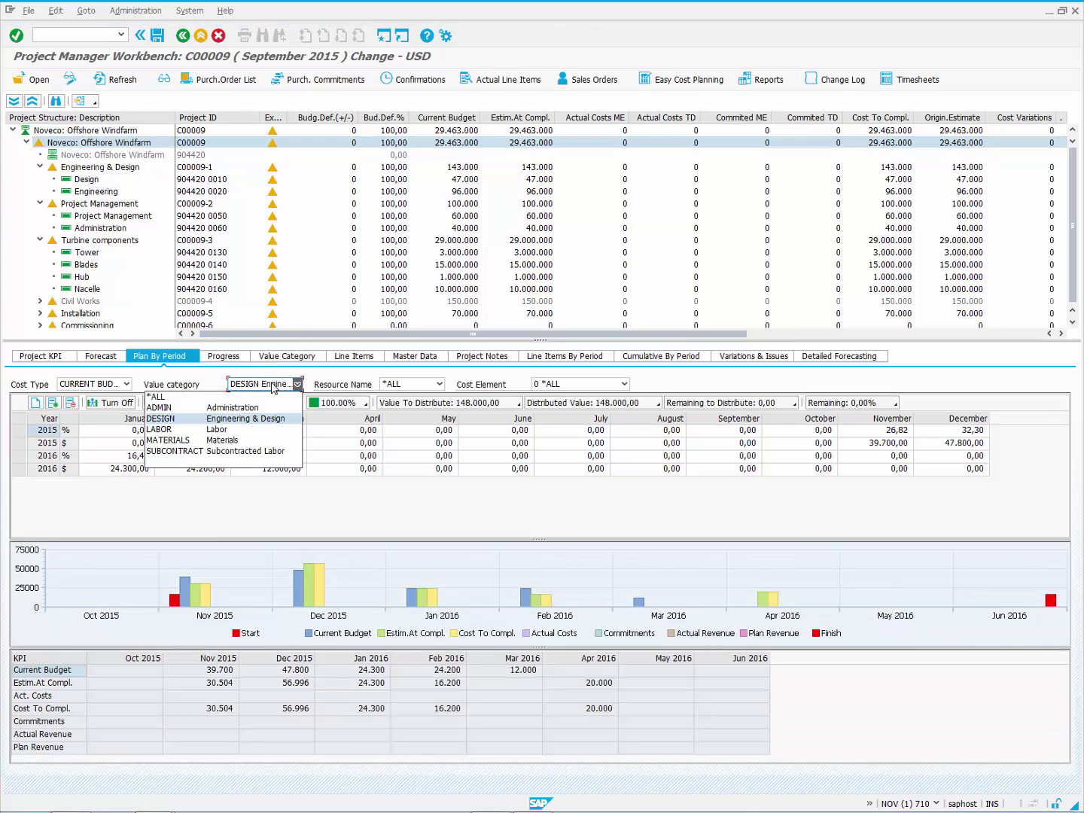
click(248, 408)
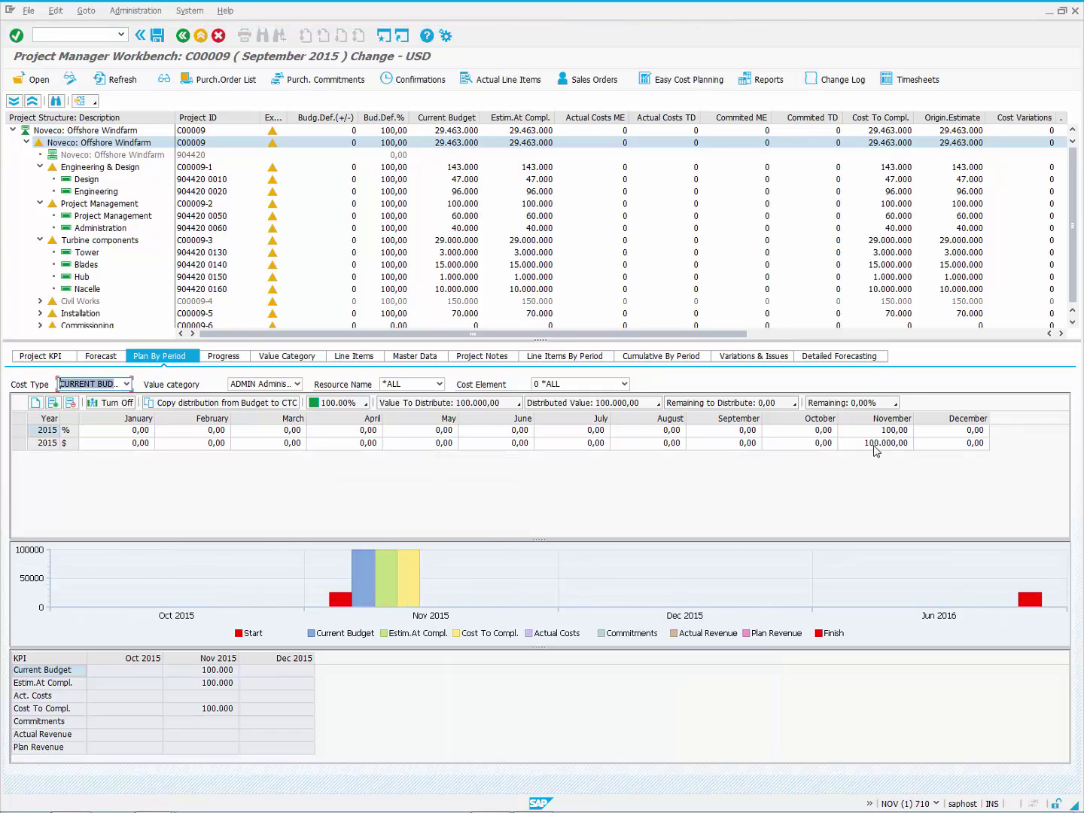
click(874, 434)
text(20)
key(Tab)
text(20)
key(Return)
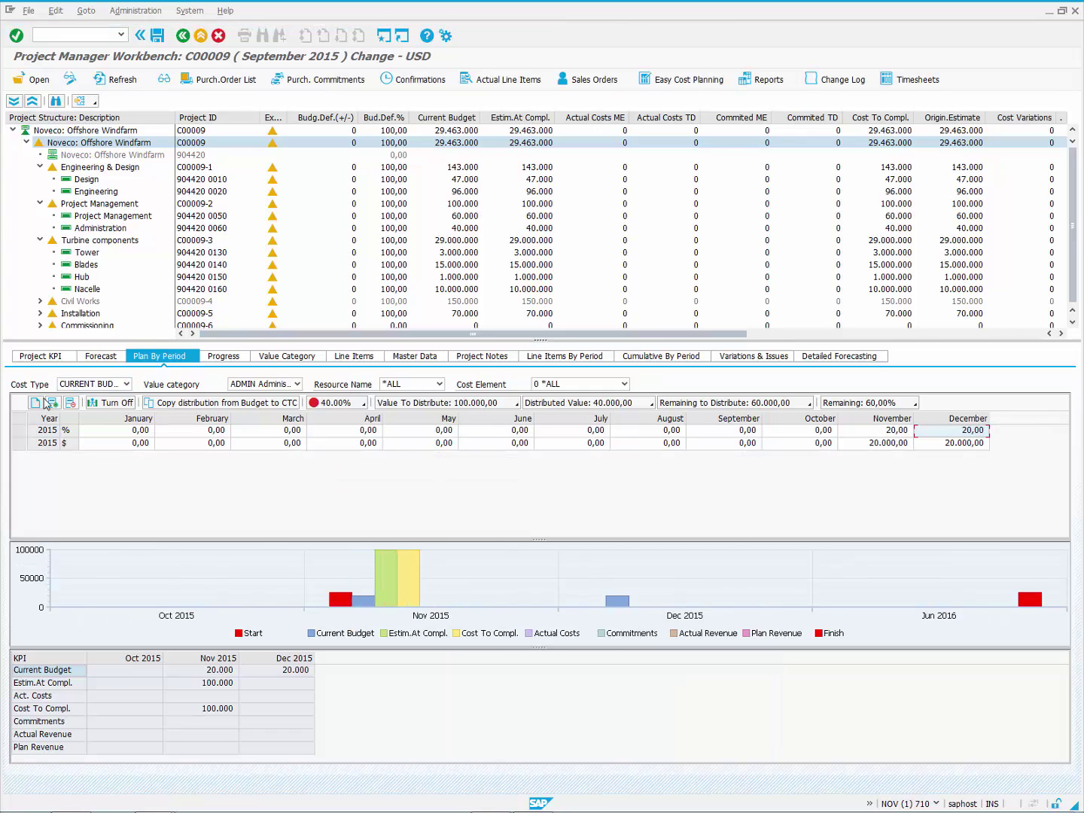
Step: Set January 2016 to 20%, February to 30% and March to 10%, then open the cost types
click(36, 405)
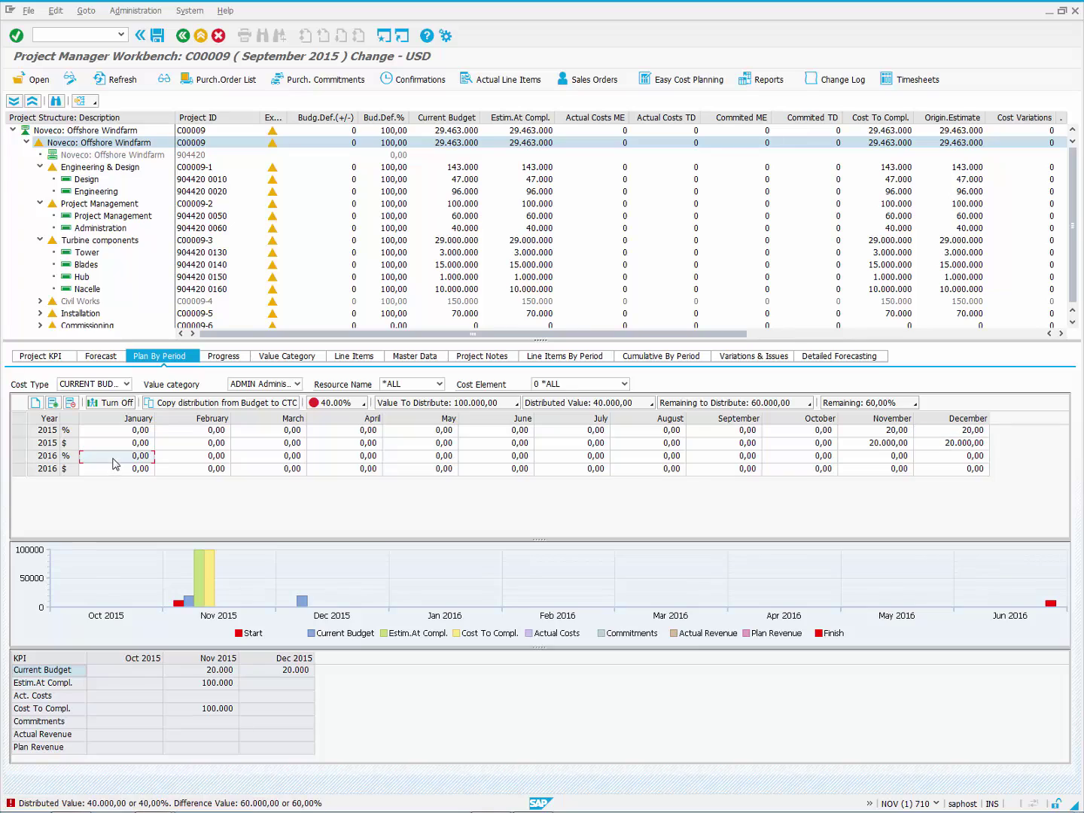
text(20)
key(Tab)
text(3)
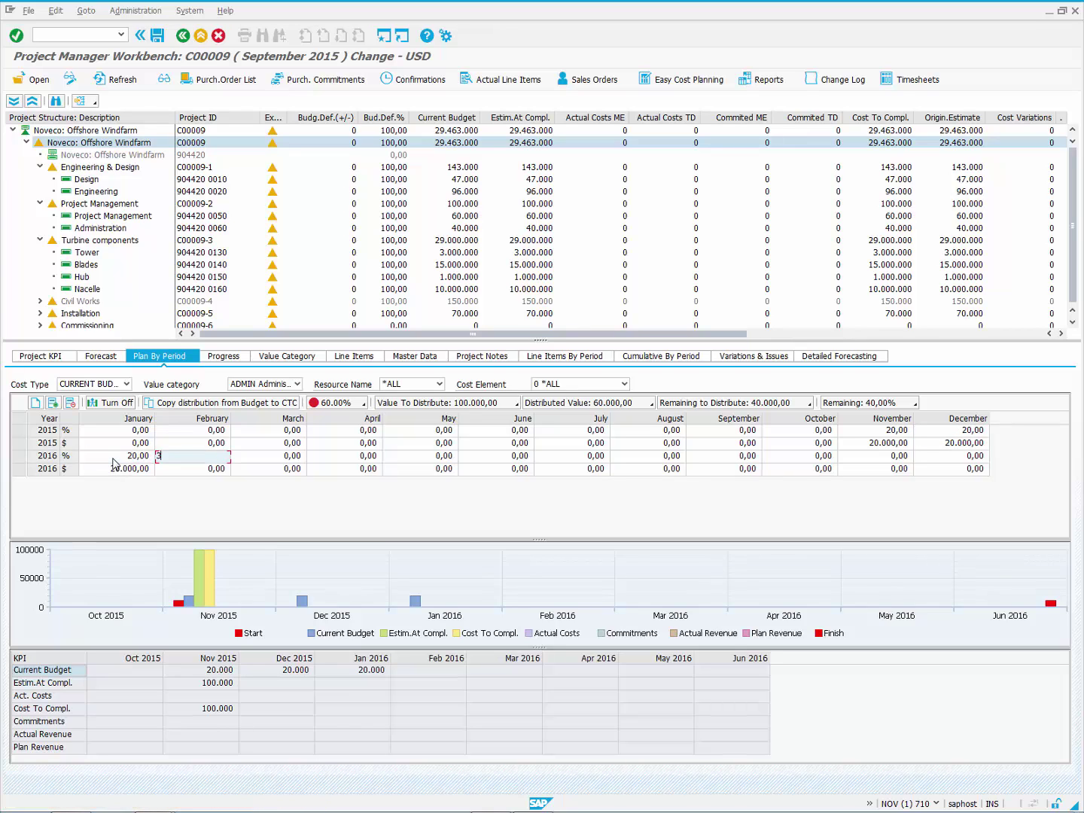
text(0)
key(Tab)
text(10)
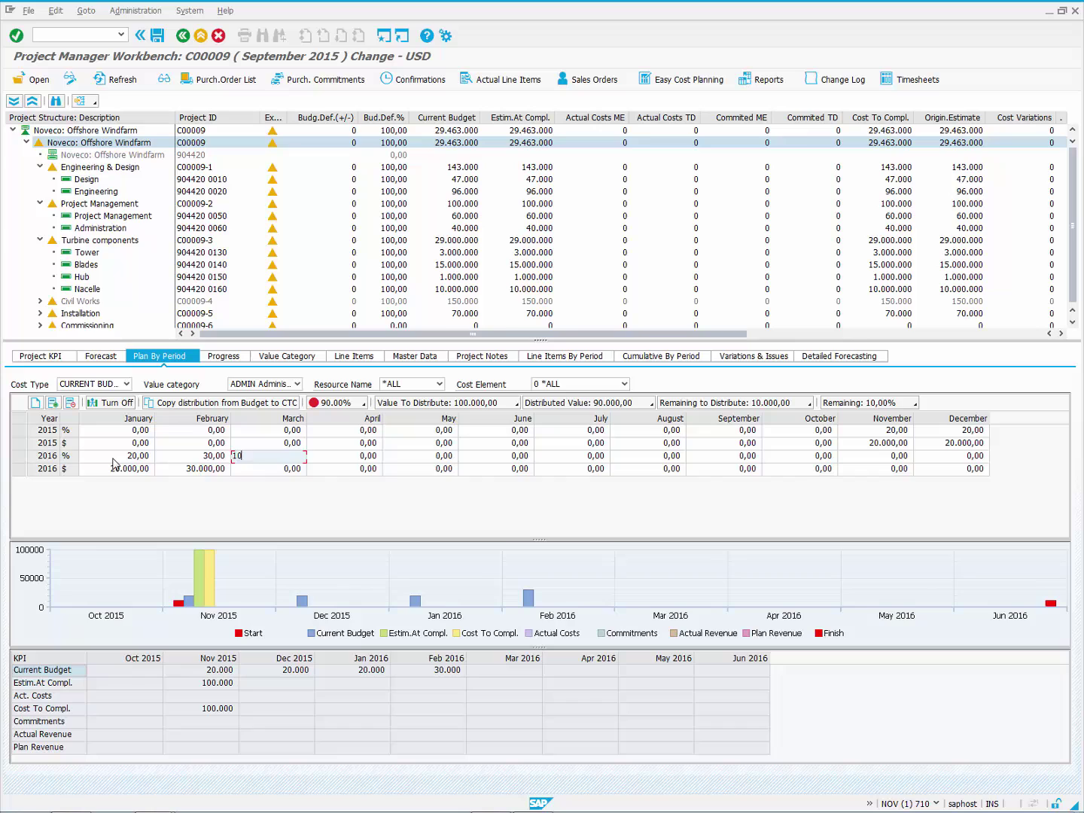
key(Return)
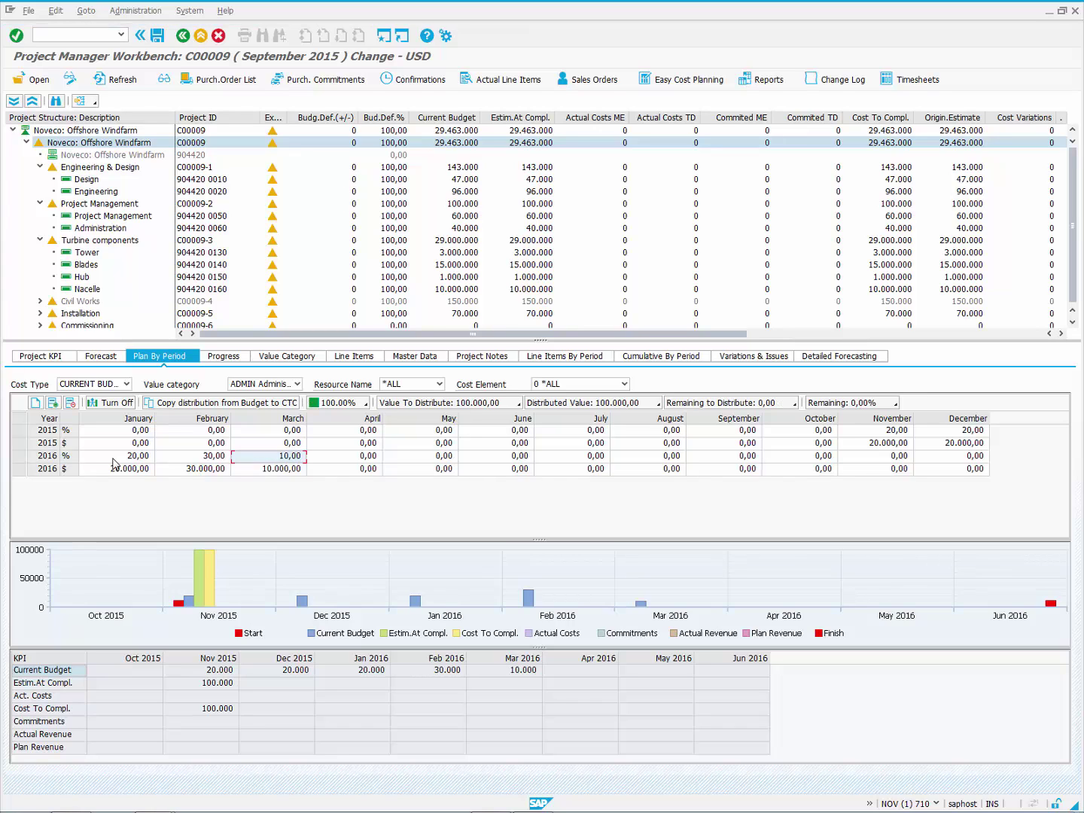
click(128, 383)
Step: Plan revenue for value category *ALL with 20%, 30% and 20% for October–December 2015
click(89, 434)
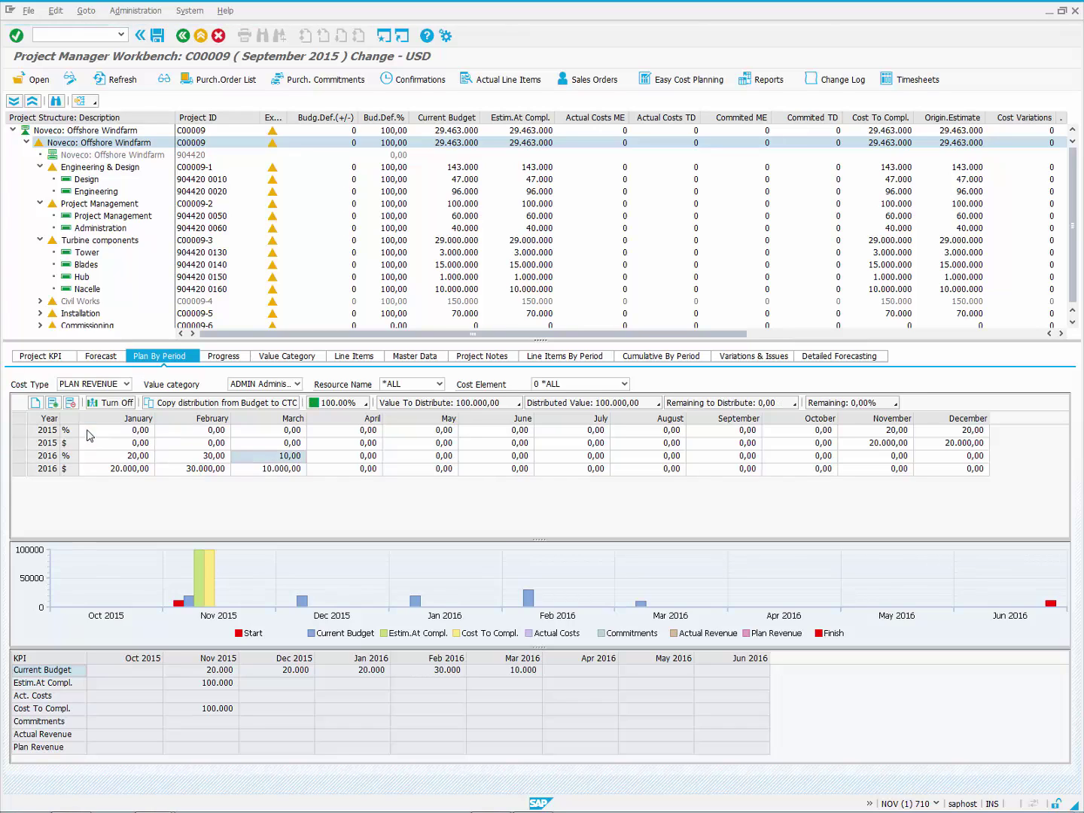
click(297, 384)
click(242, 396)
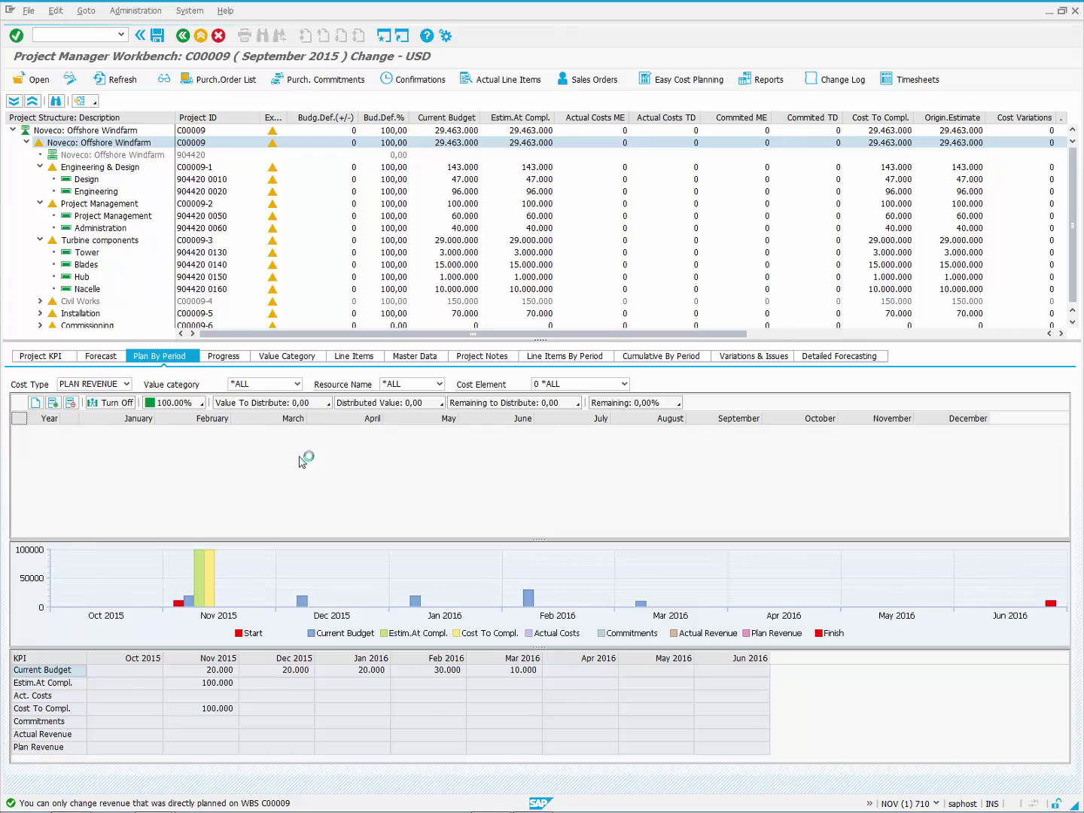
click(800, 431)
text(20)
key(Return)
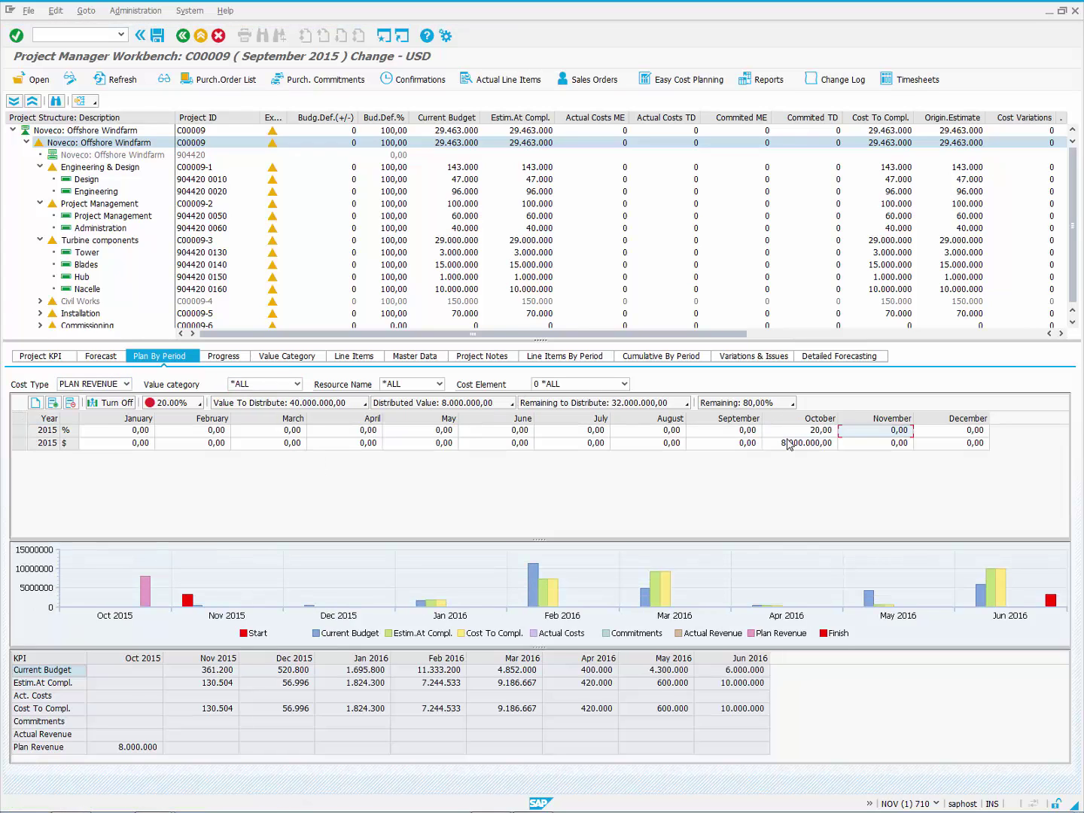
text(30)
key(Return)
text(20)
key(Return)
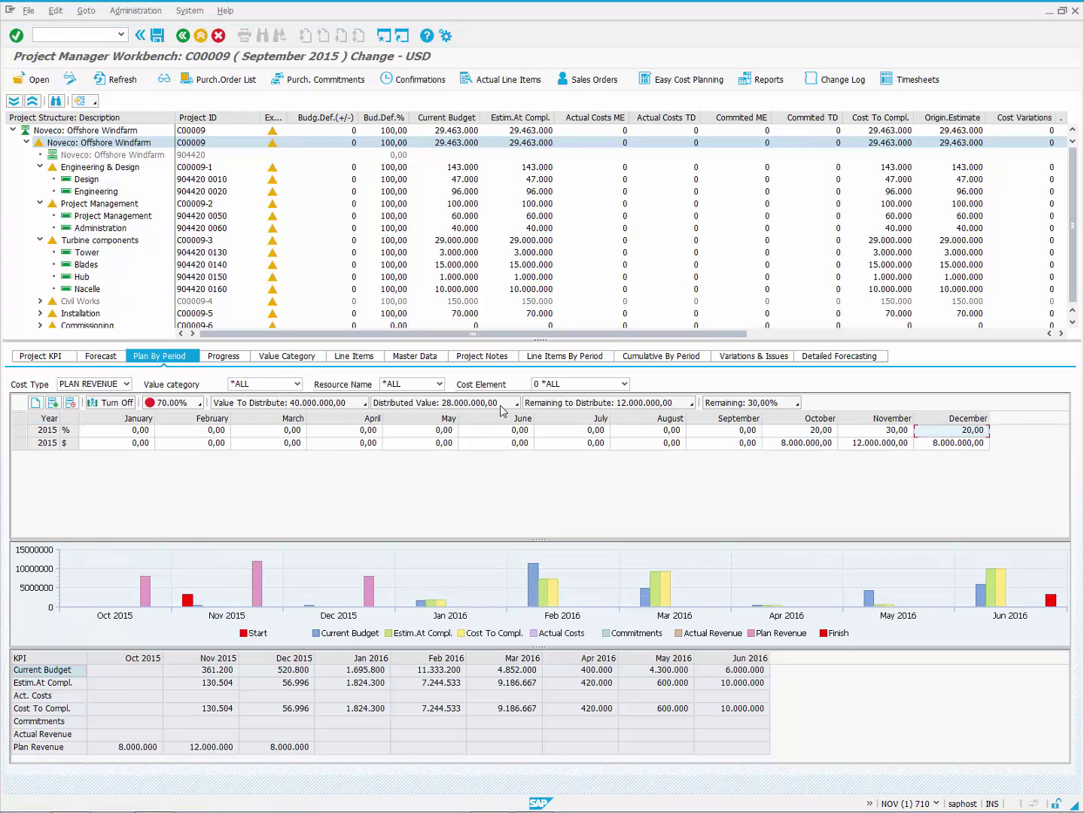
Step: Add a 2016 row with 30% in January, save, and view the plan cumulatively
click(33, 405)
click(107, 459)
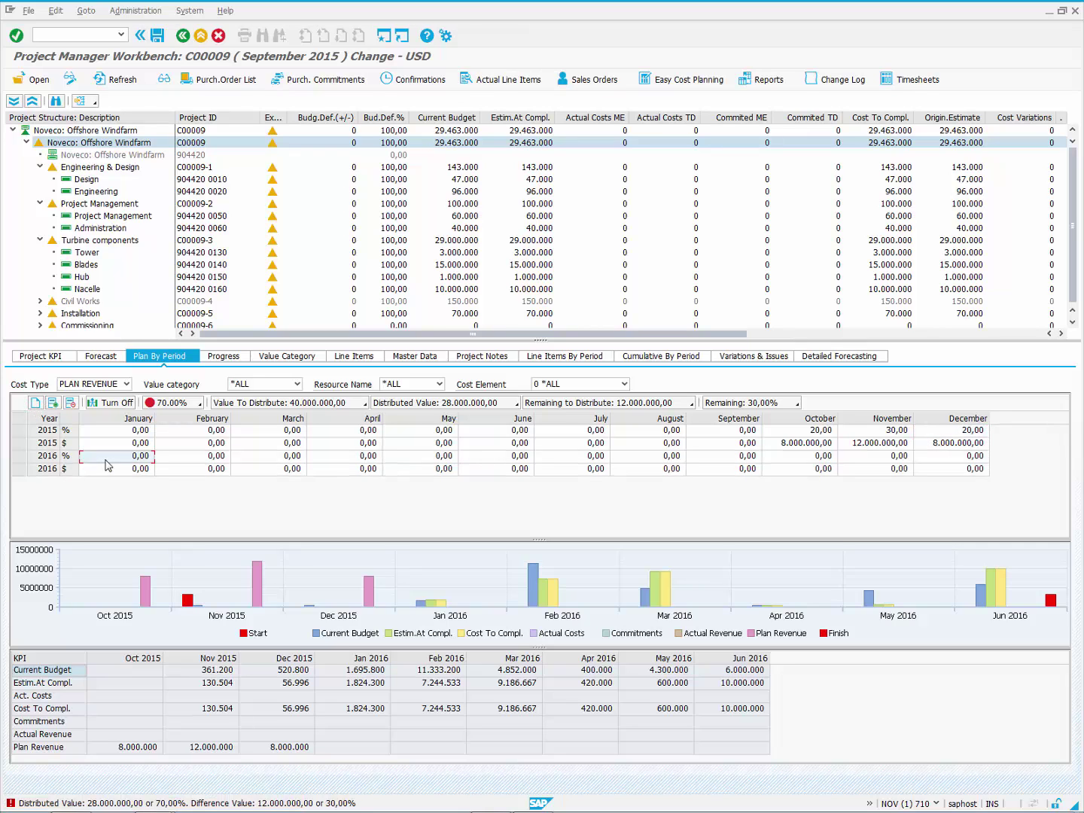
text(30)
key(Return)
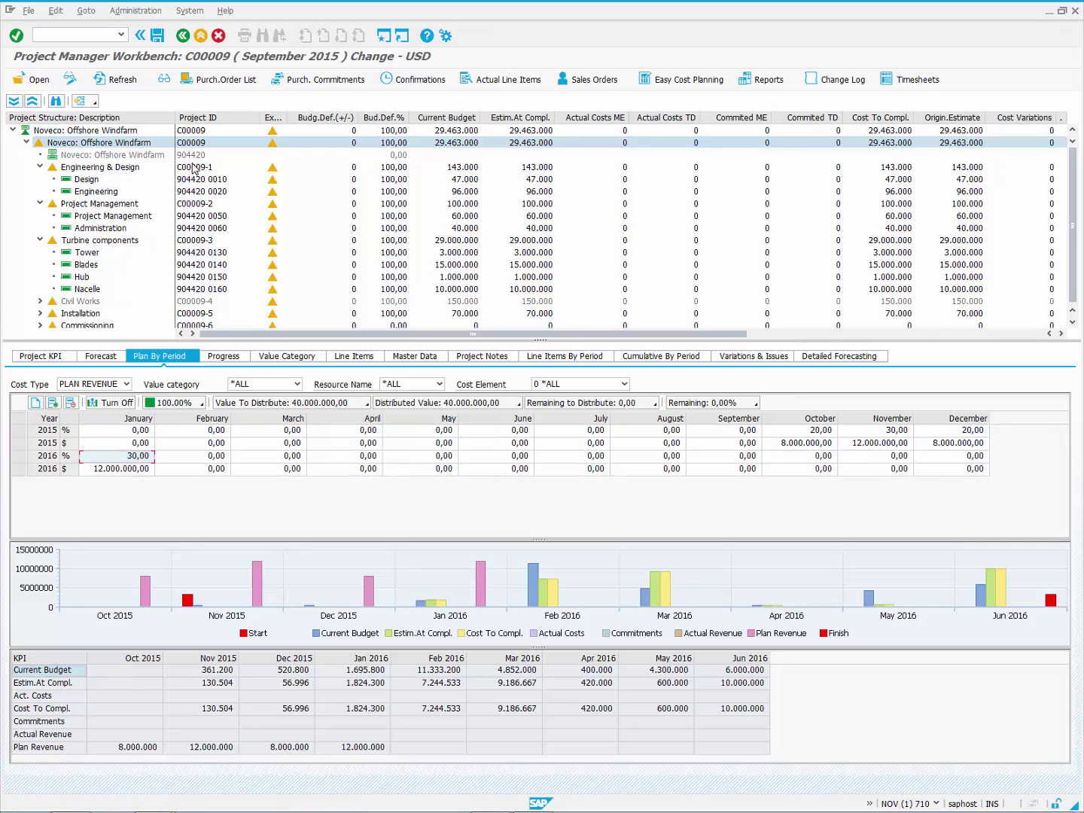
click(159, 37)
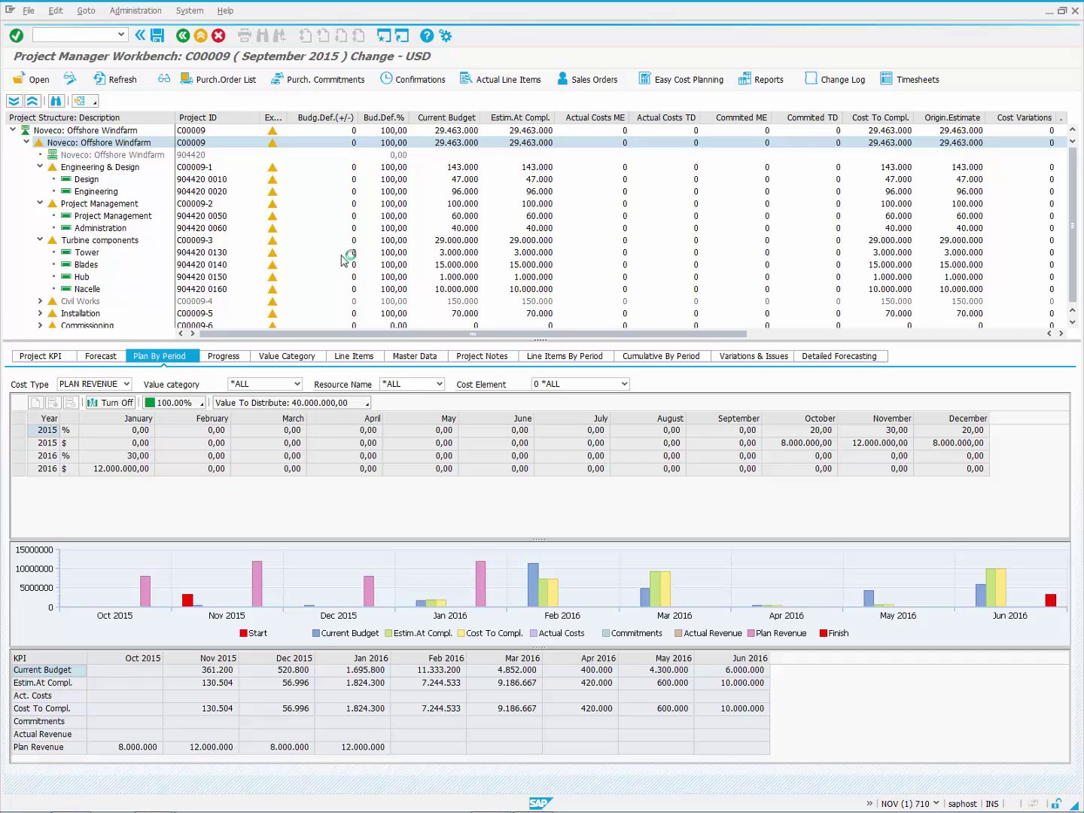
click(665, 357)
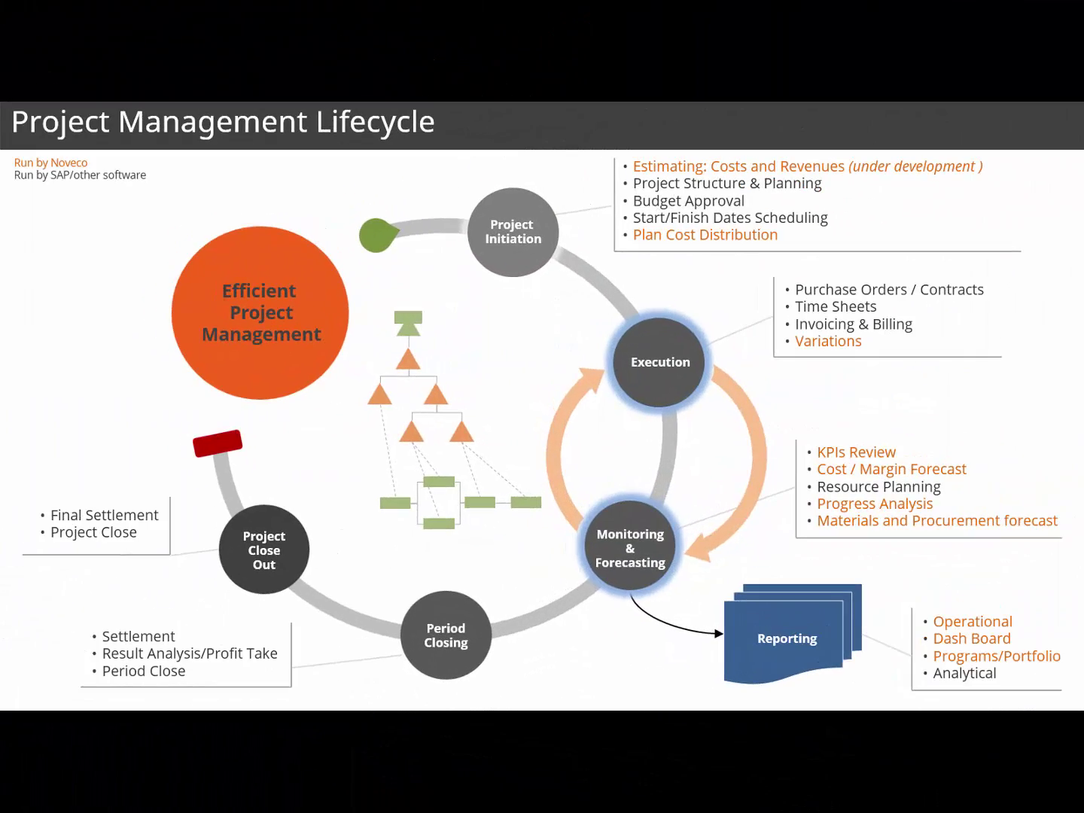
Step: Circle the Execution stage on the Project Management Lifecycle slide
mouse_move(657, 293)
mouse_down()
mouse_move(727, 381)
mouse_move(627, 300)
mouse_up()
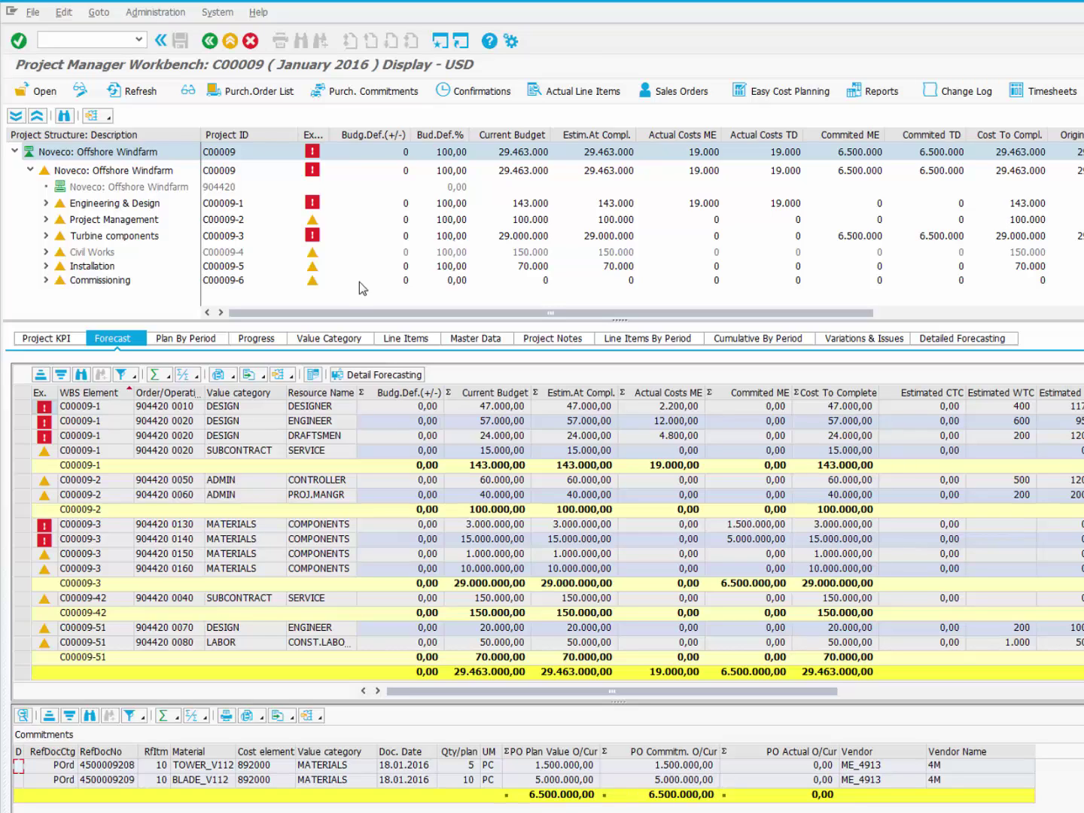
Step: Refresh the workbench forecast so cost to complete totals 22.944.000 with current actuals
click(138, 91)
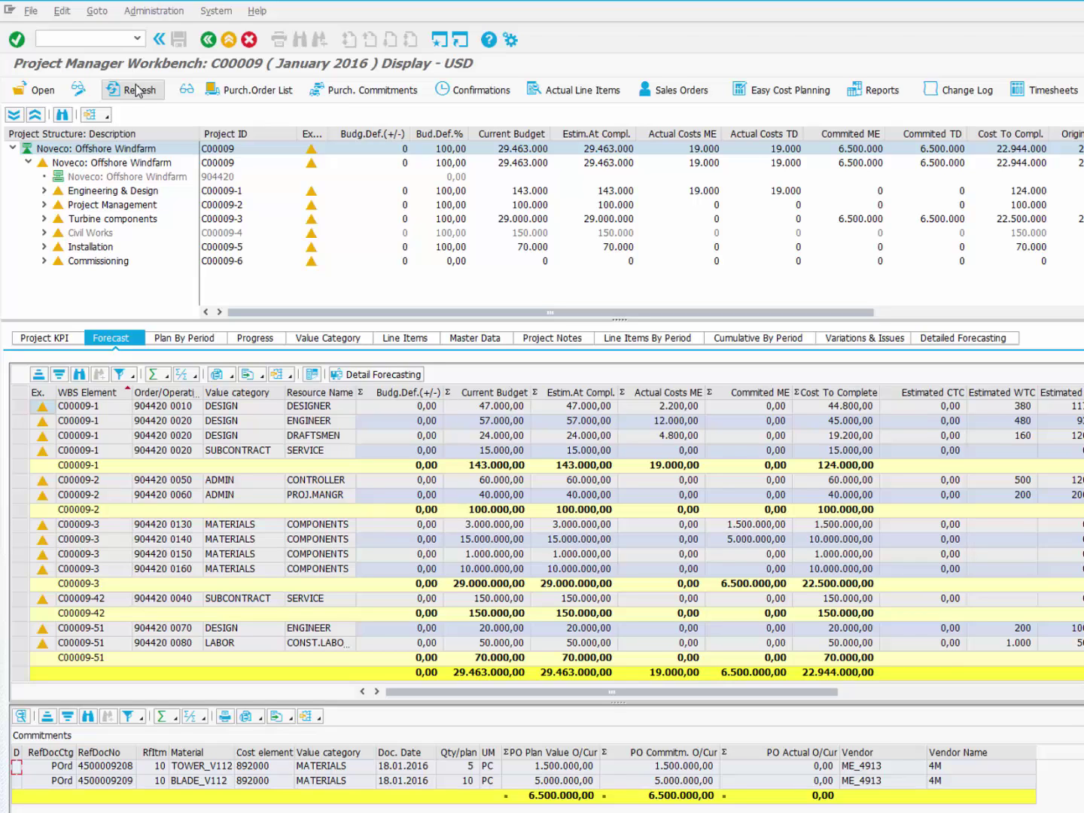
click(137, 90)
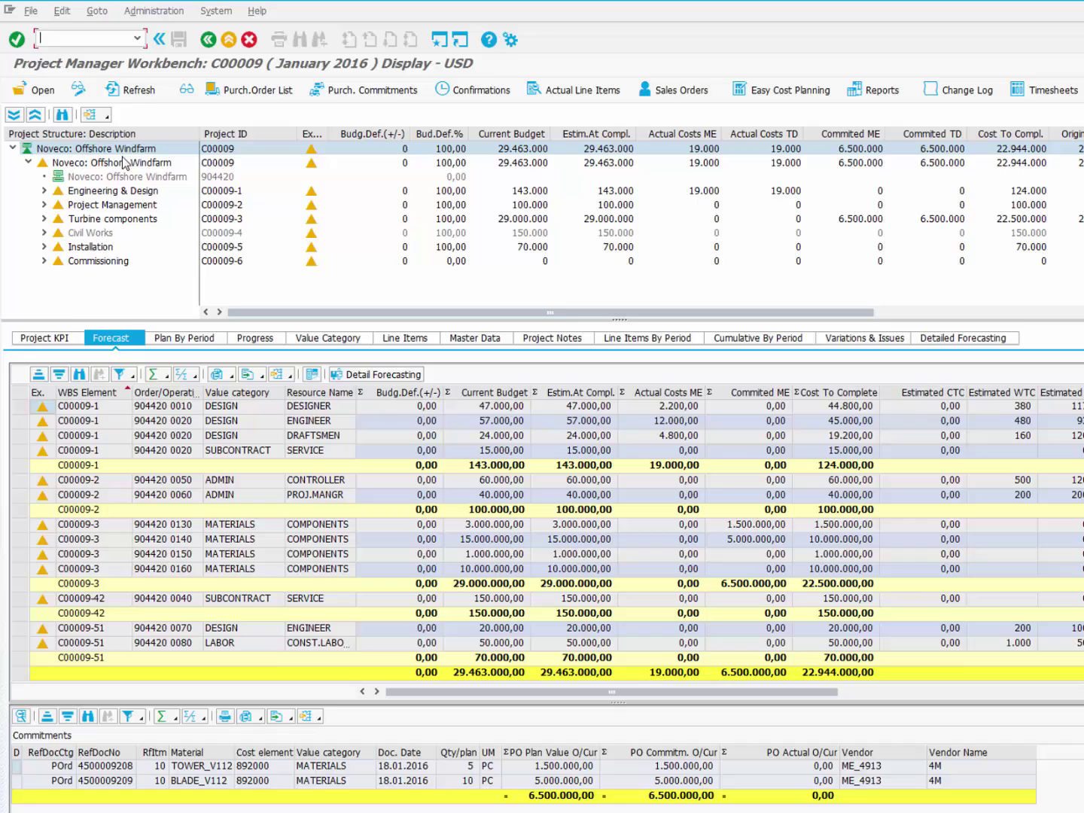
Step: Filter to Engineering & Design and inspect the line item behind the designer's 2.200,00 actual cost
click(121, 191)
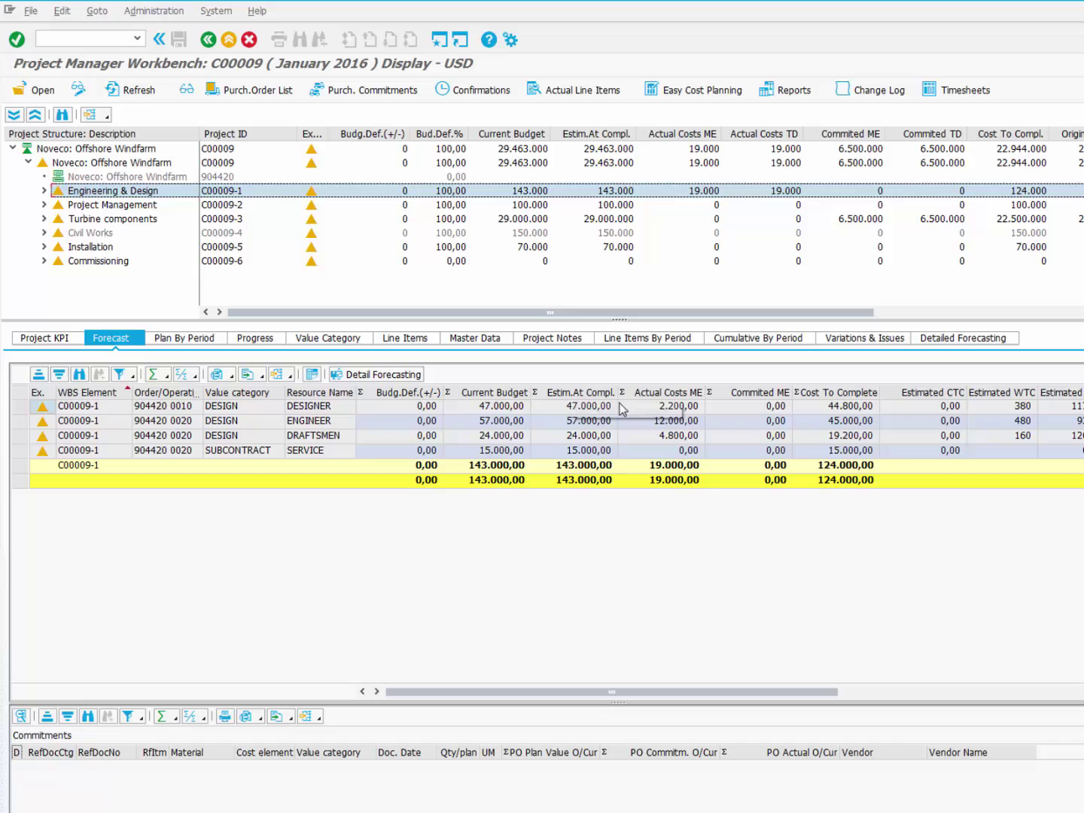
click(647, 406)
double_click(646, 407)
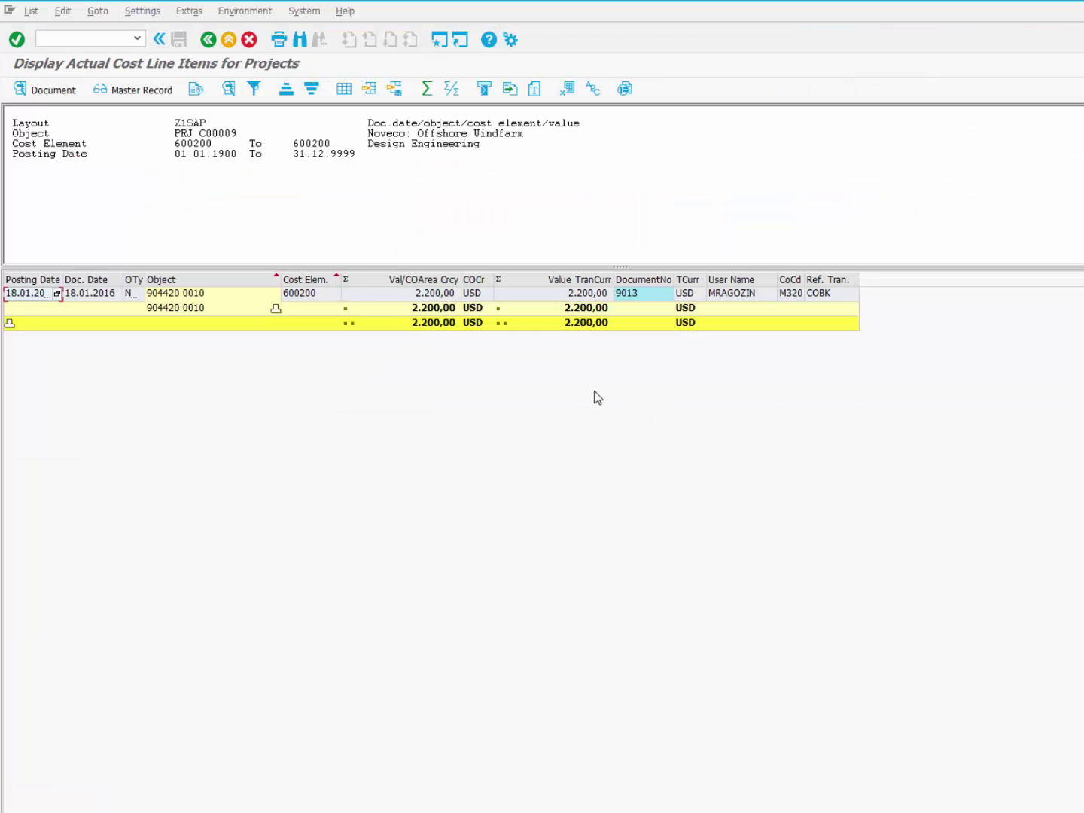
click(228, 45)
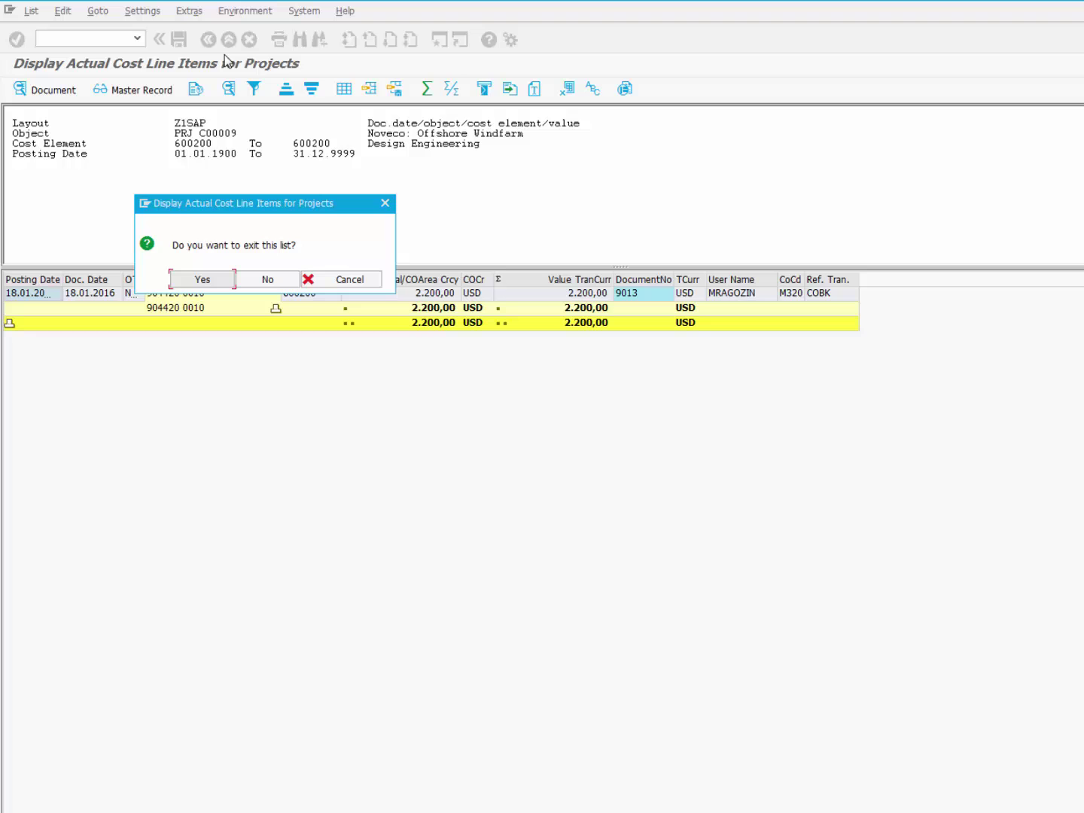
click(208, 275)
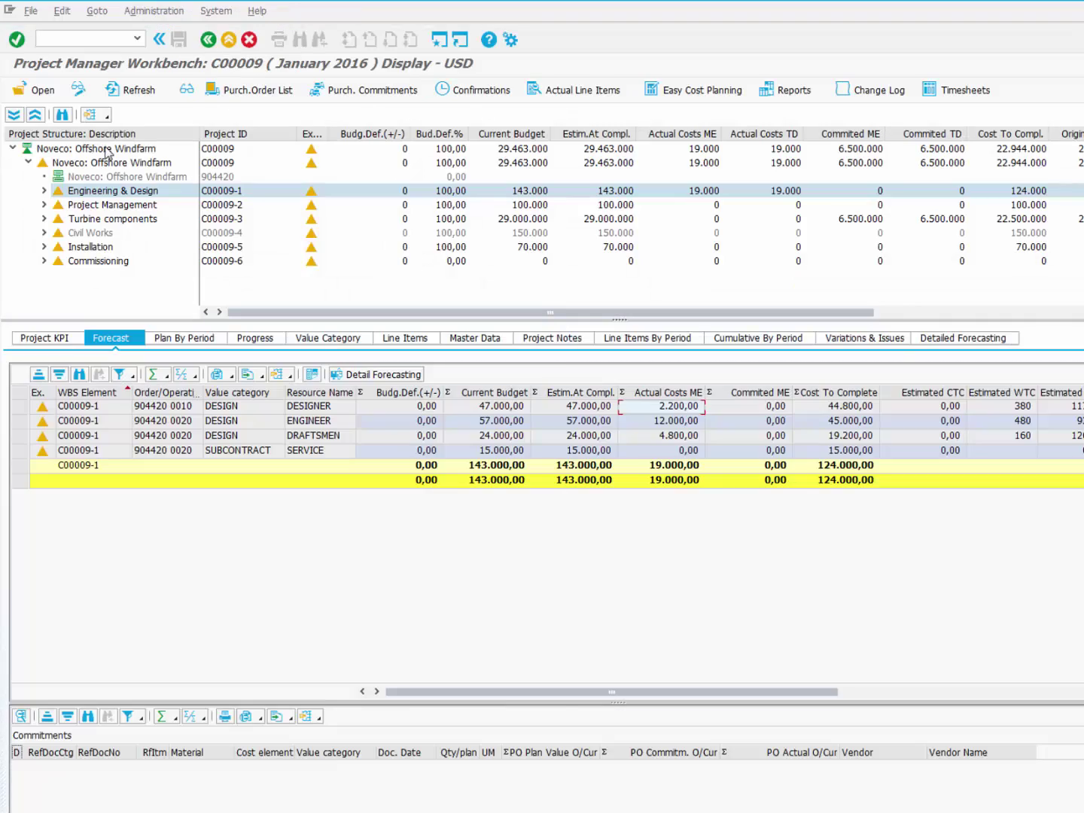
Step: Switch to change mode and set estimated work to complete: designer 600, engineer 500
click(79, 88)
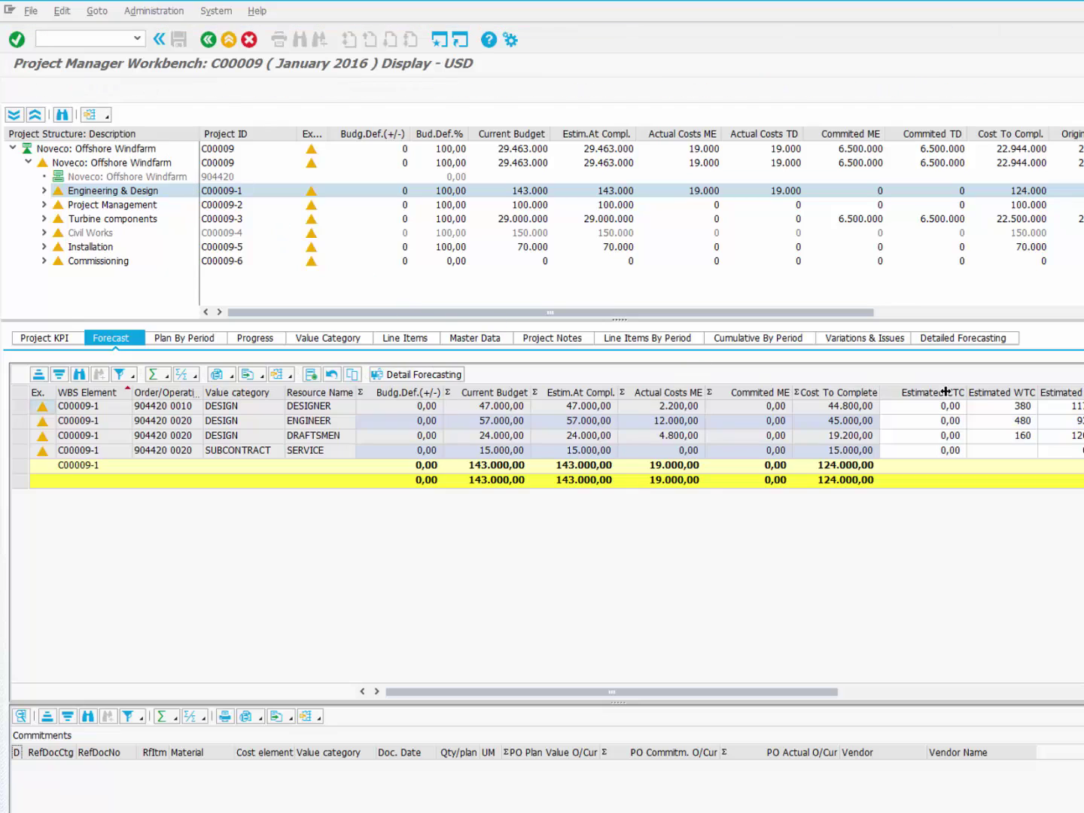
click(981, 409)
text(600)
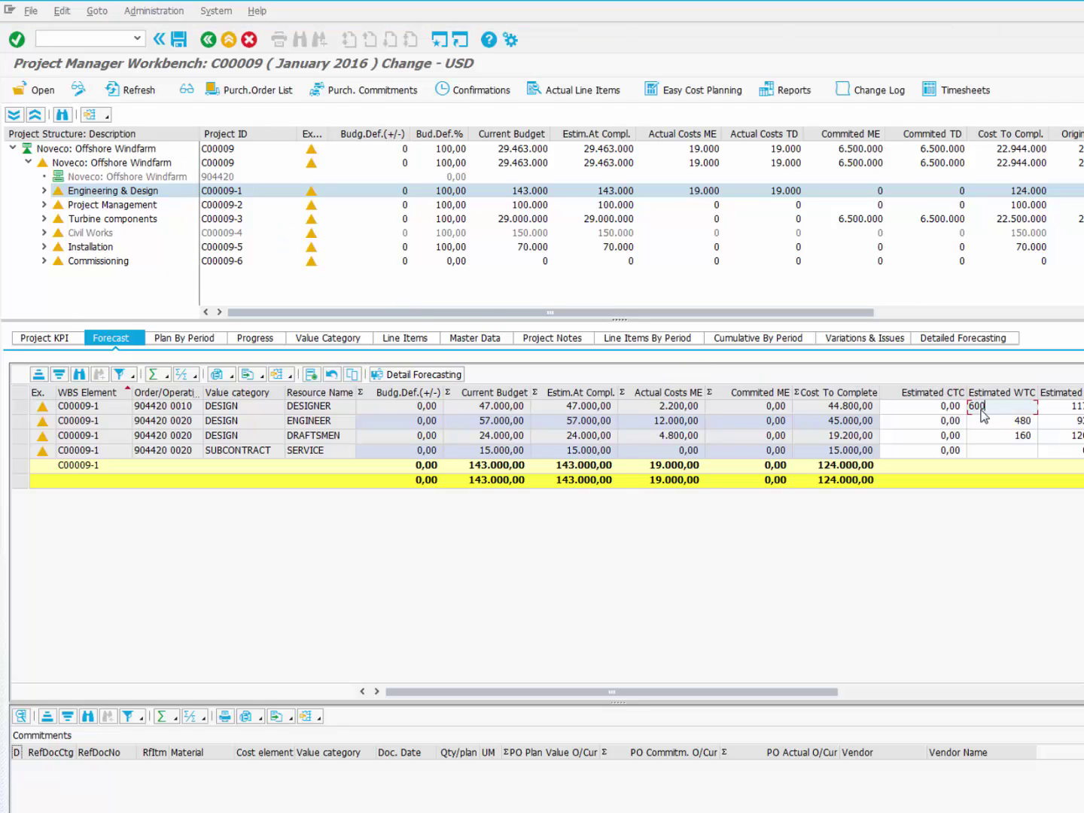
key(Return)
click(984, 416)
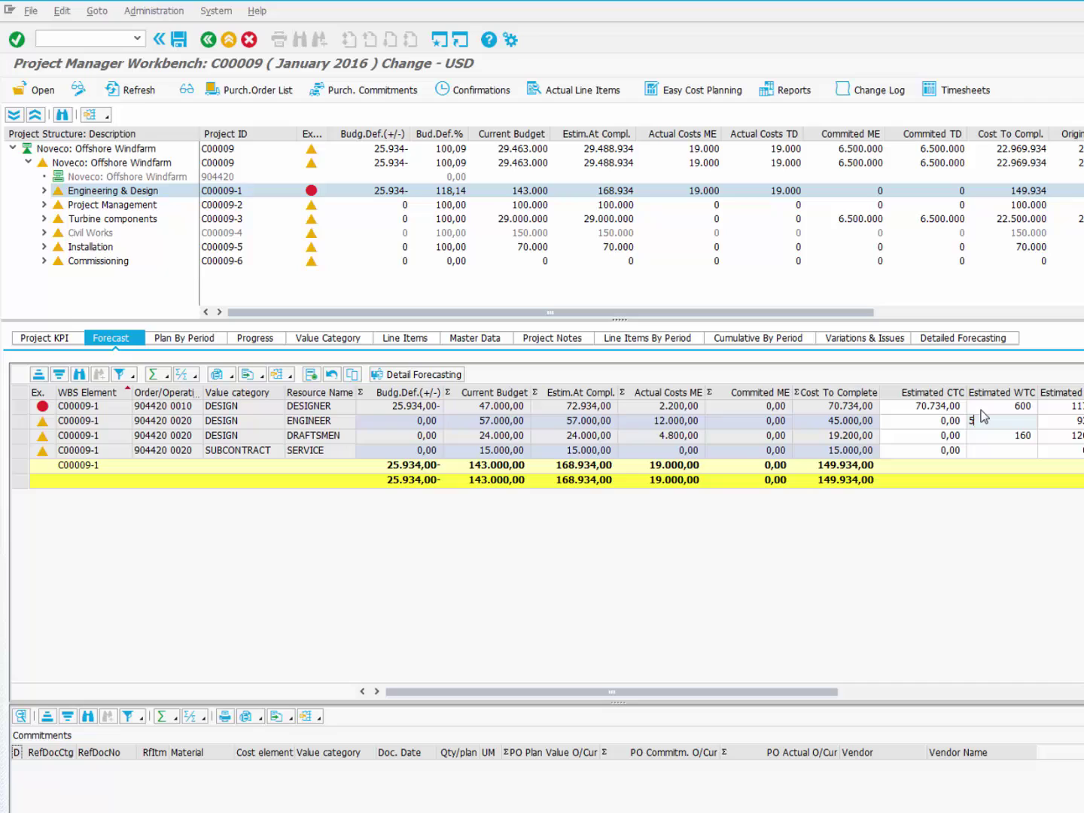
text(500)
key(Return)
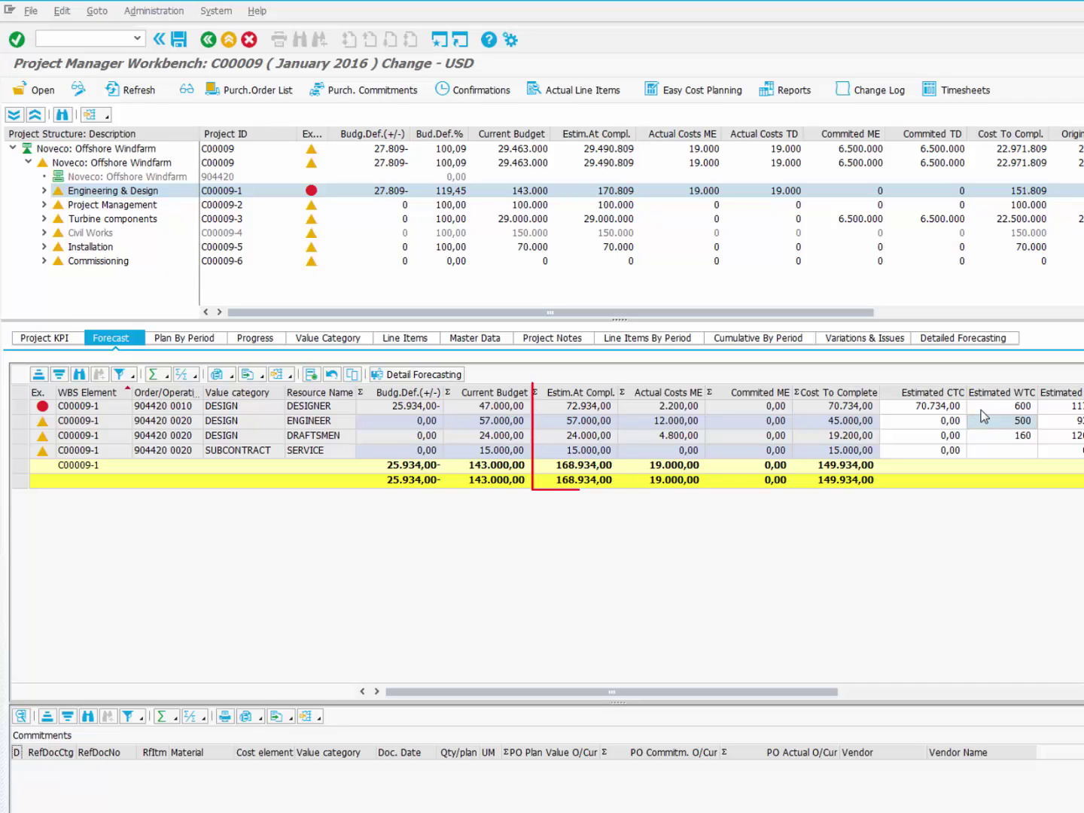
Step: Set the subcontract cost to complete to 11.000 and add a comment on the designer line
click(926, 455)
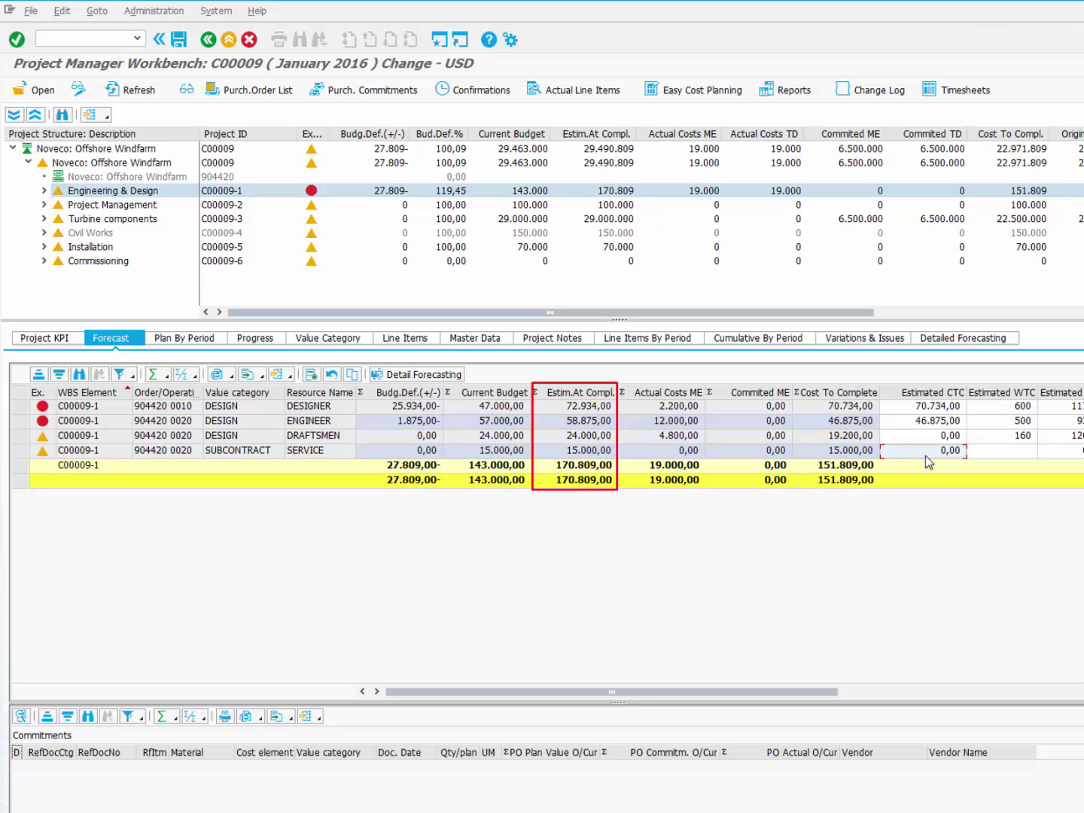
text(11000)
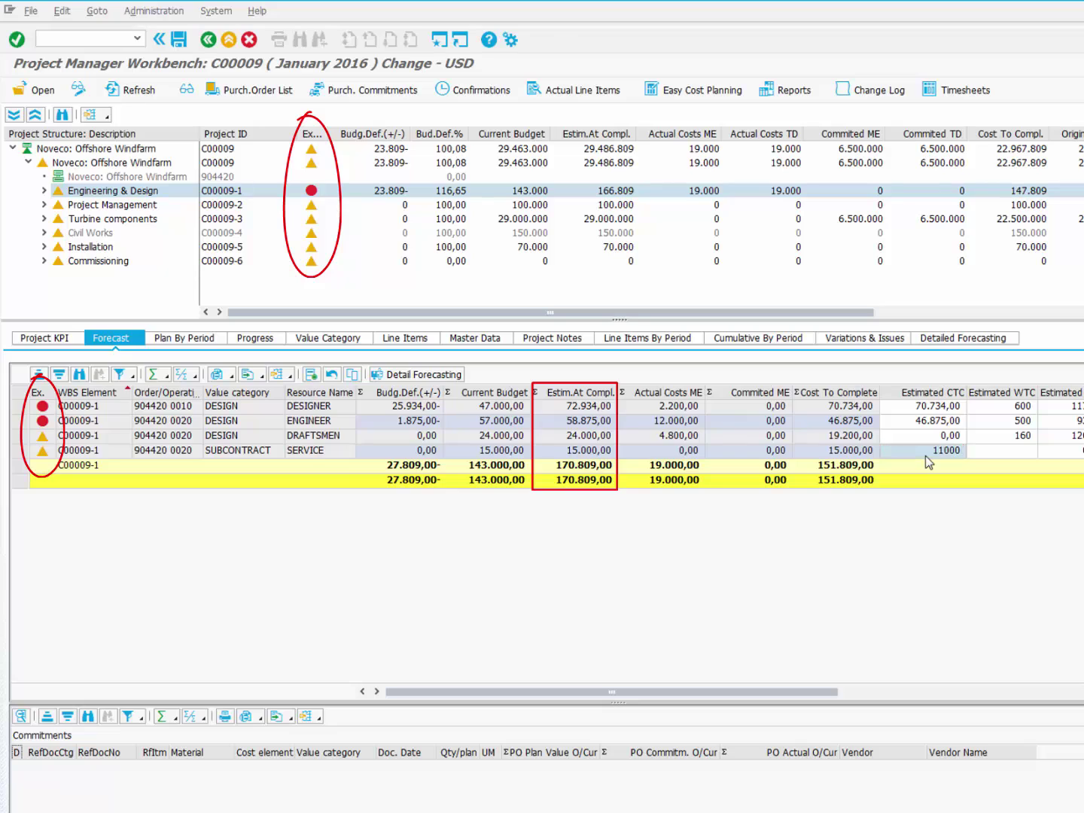
key(Return)
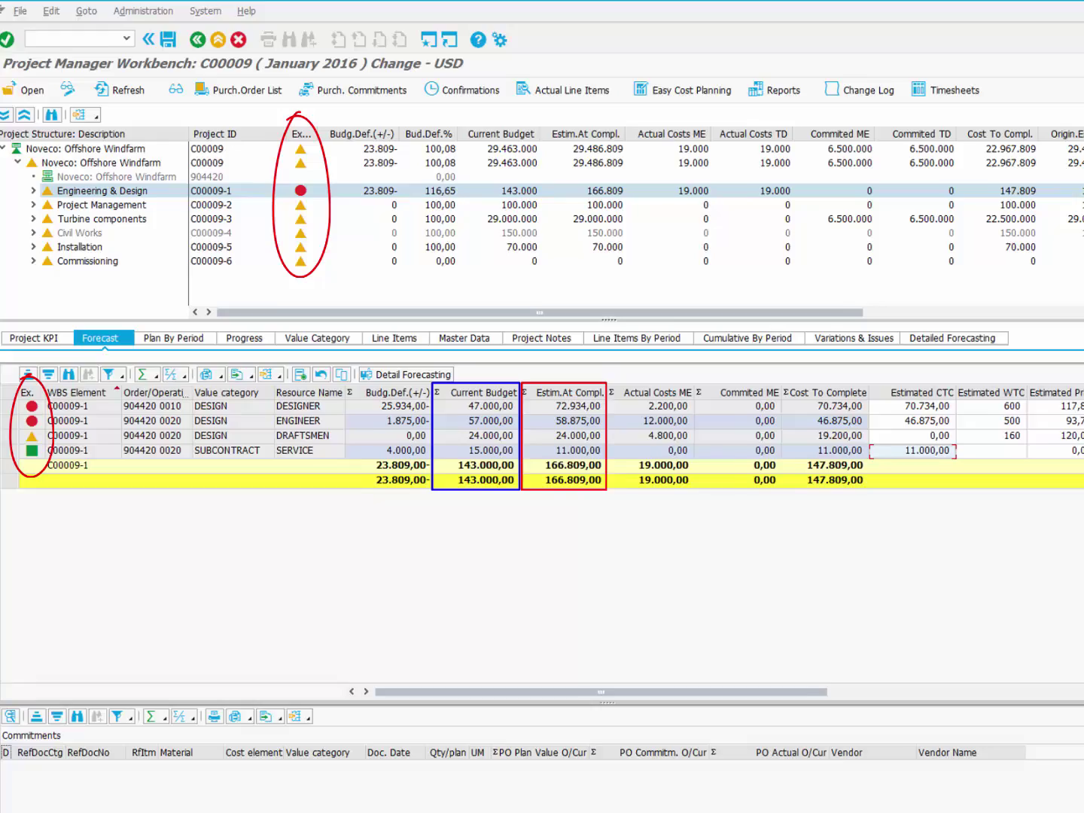
click(971, 409)
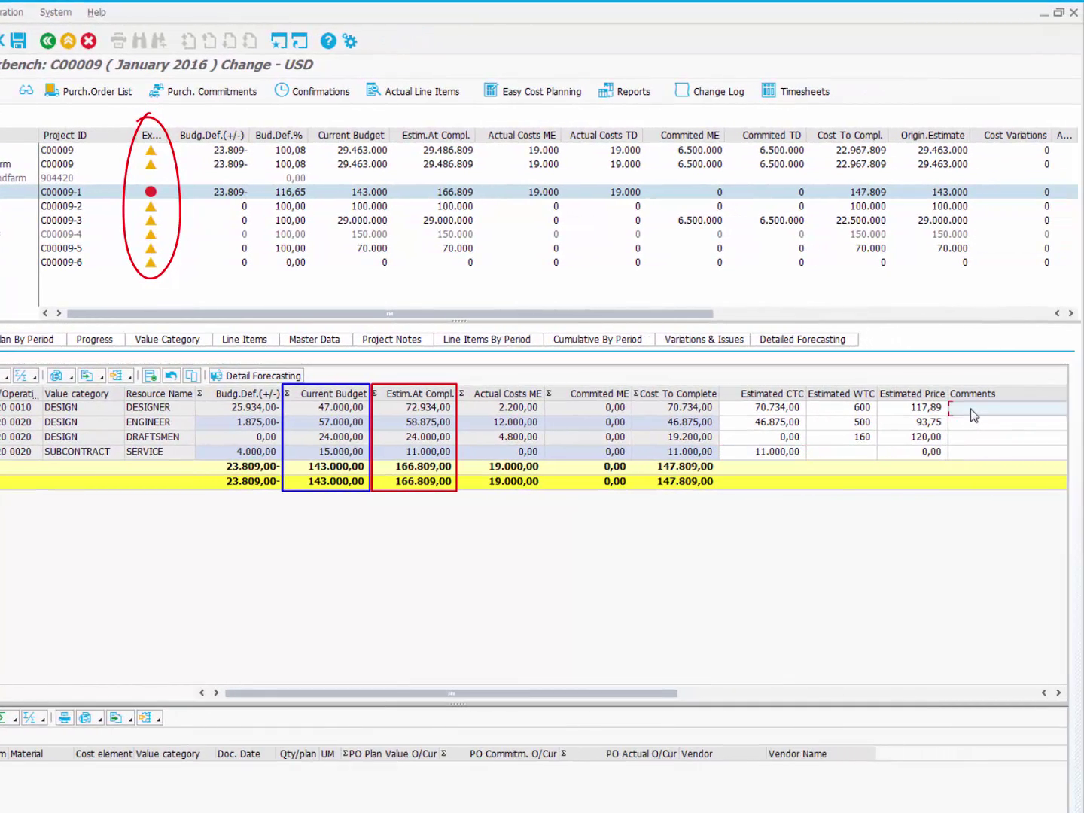
text(comments fo)
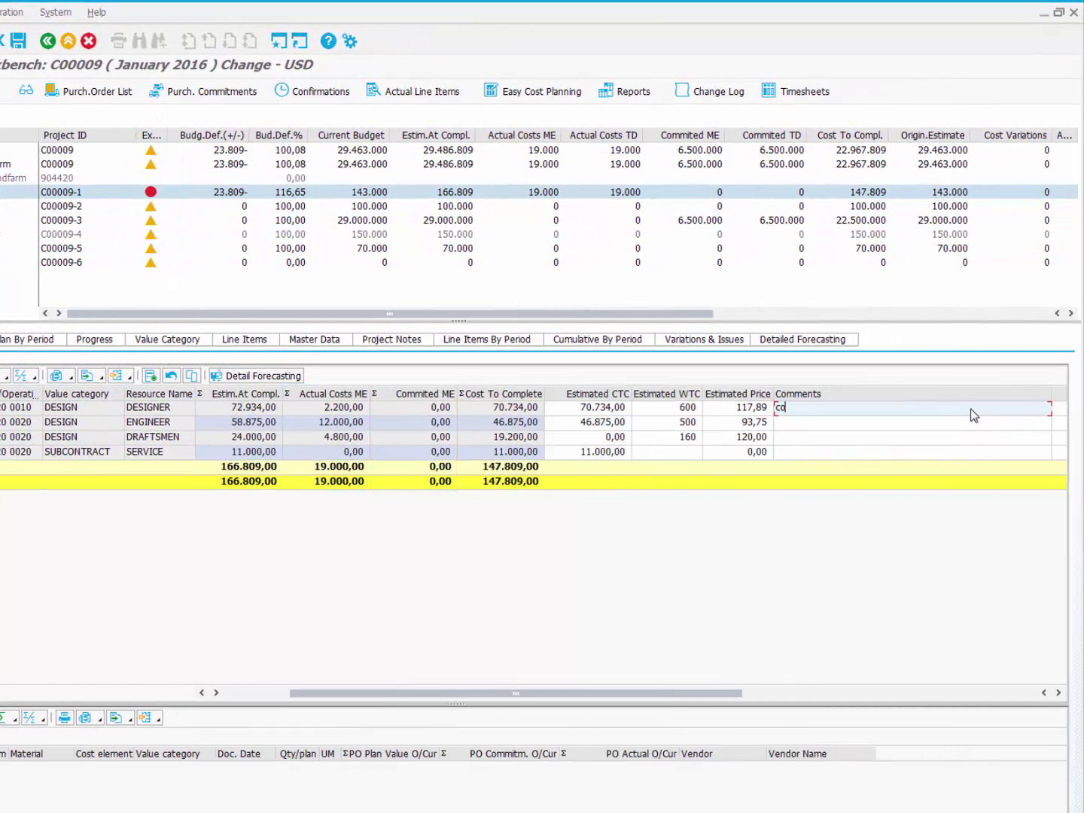
text(r change ...)
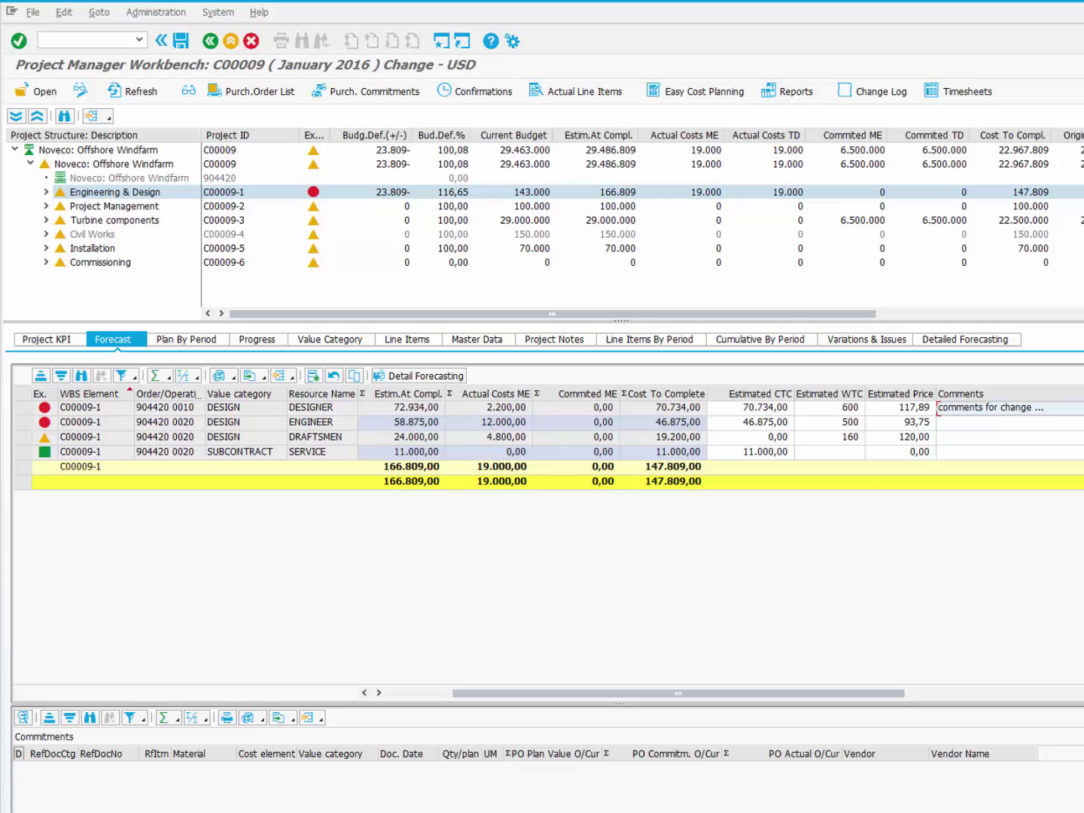
click(161, 165)
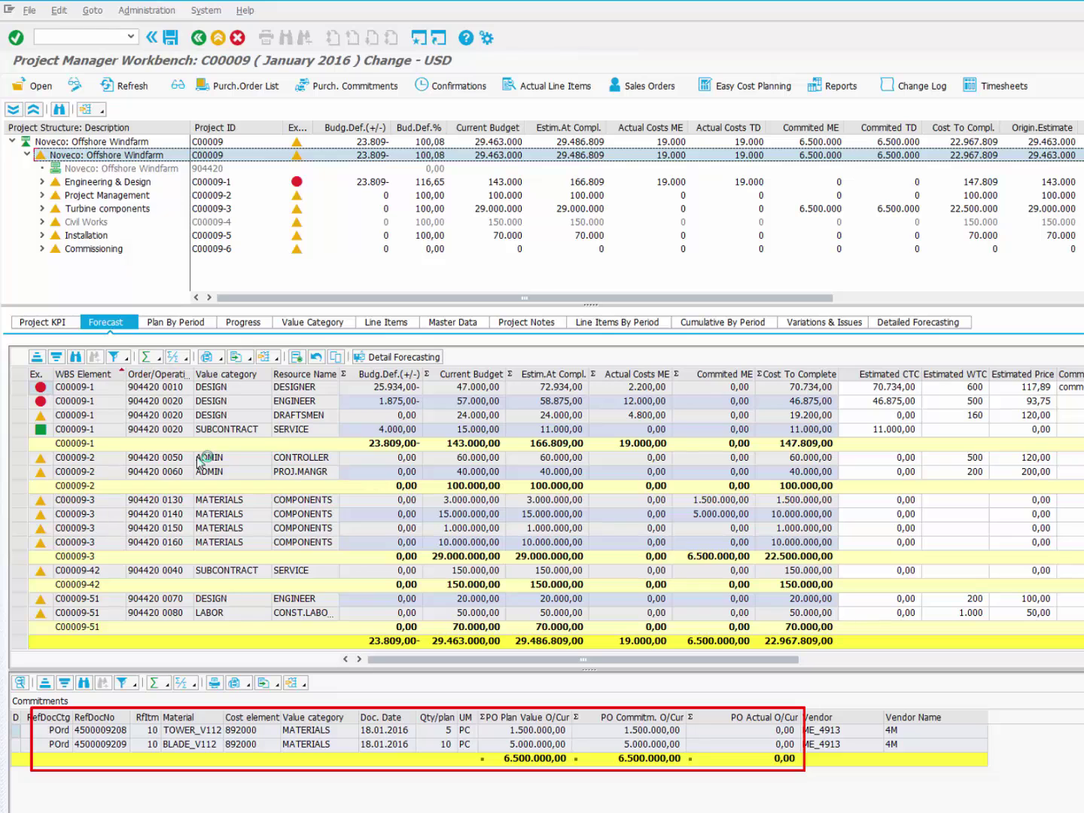
double_click(150, 735)
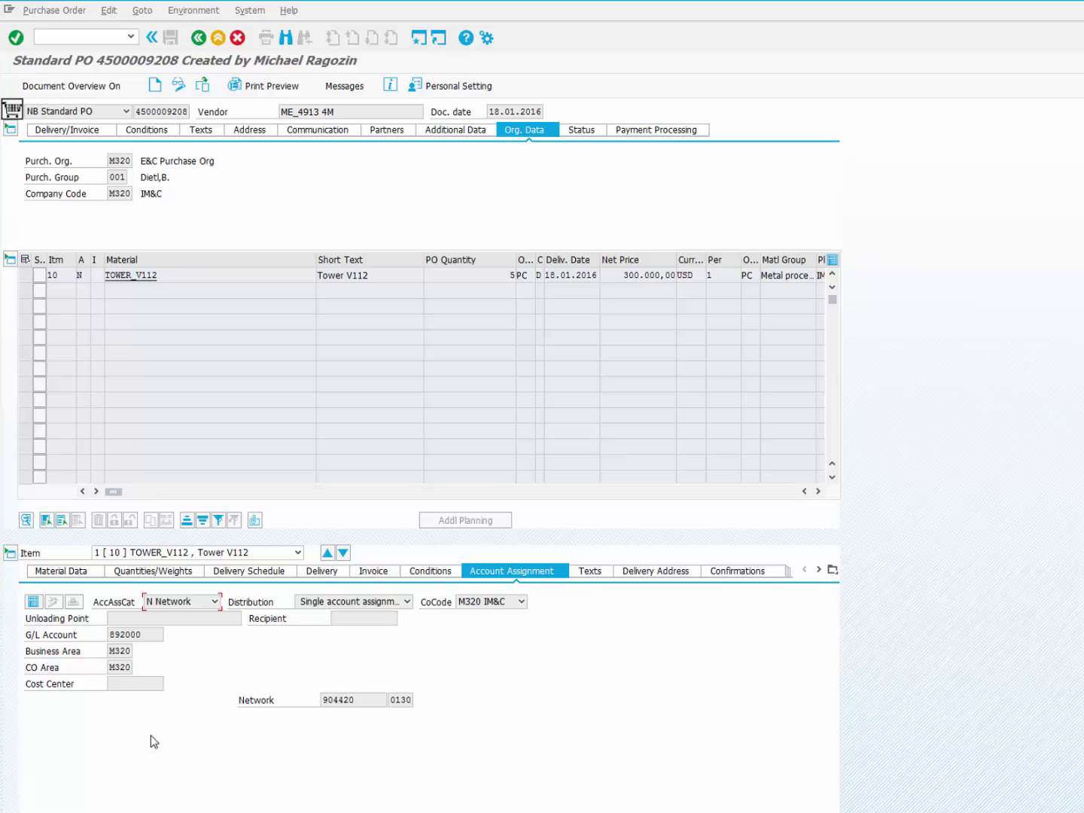
click(219, 44)
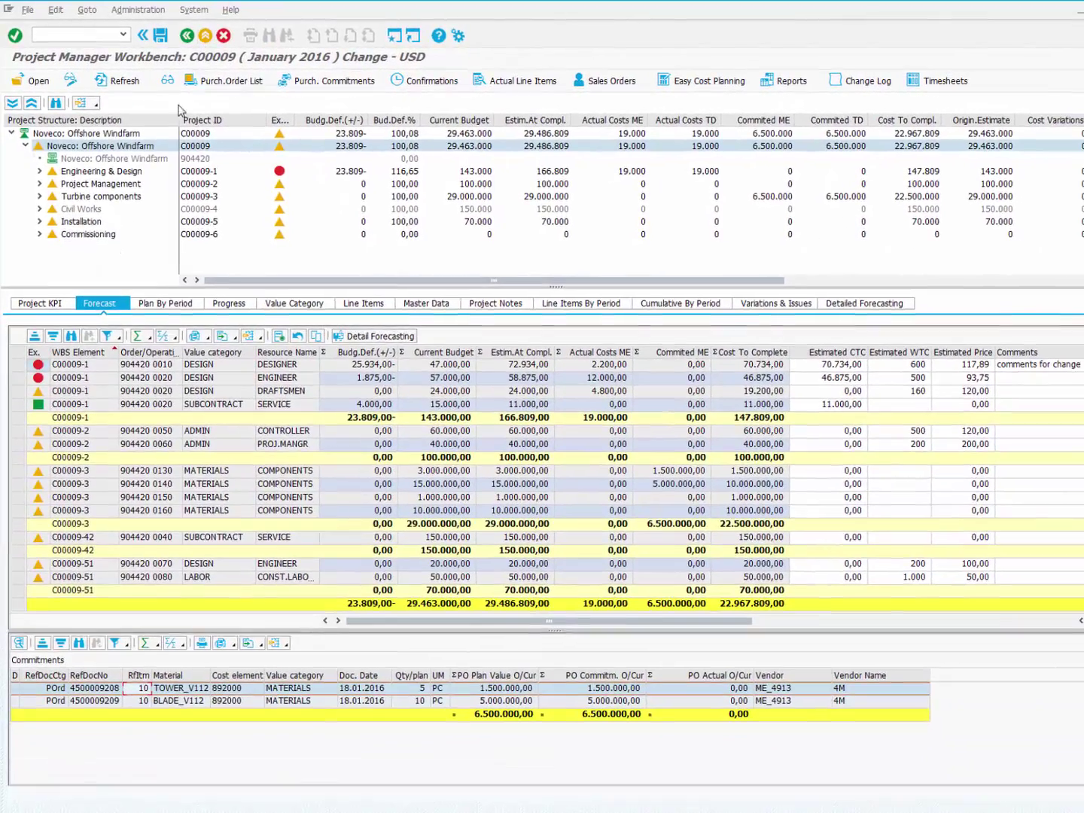
Step: Enter 10% as Design's January 2016 actual percent complete on the Progress tab and save
click(113, 172)
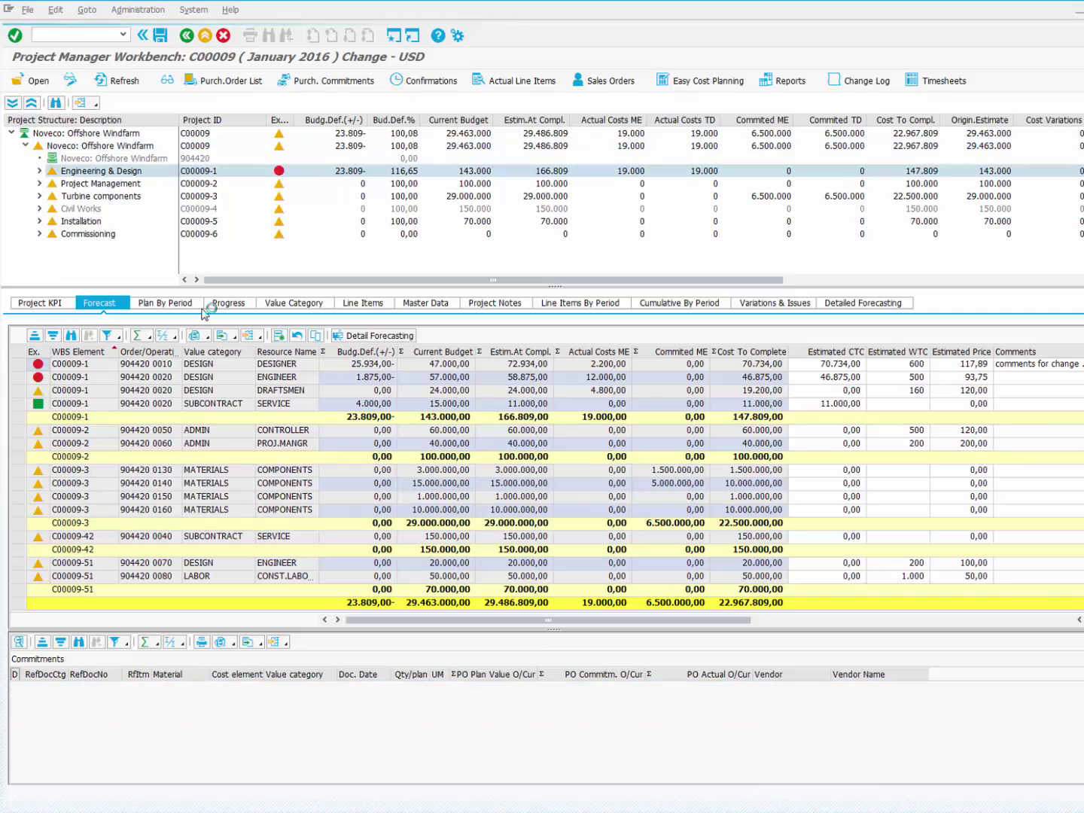
click(229, 304)
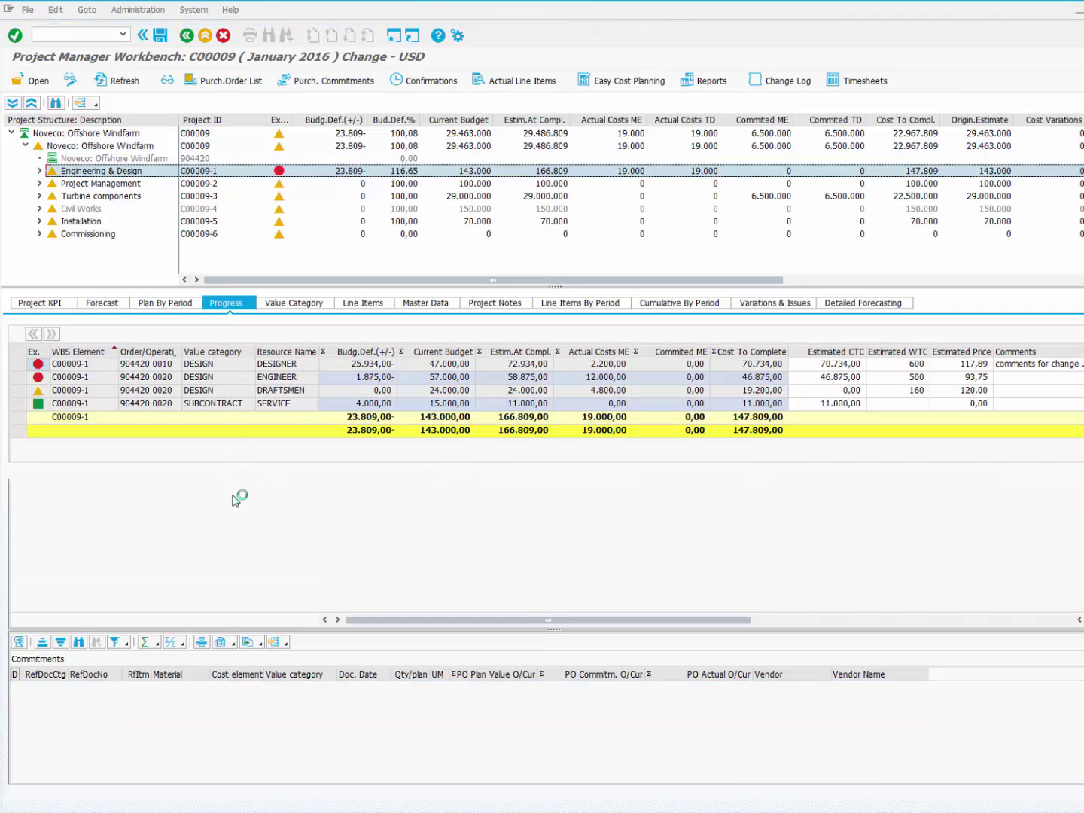
click(39, 171)
click(68, 188)
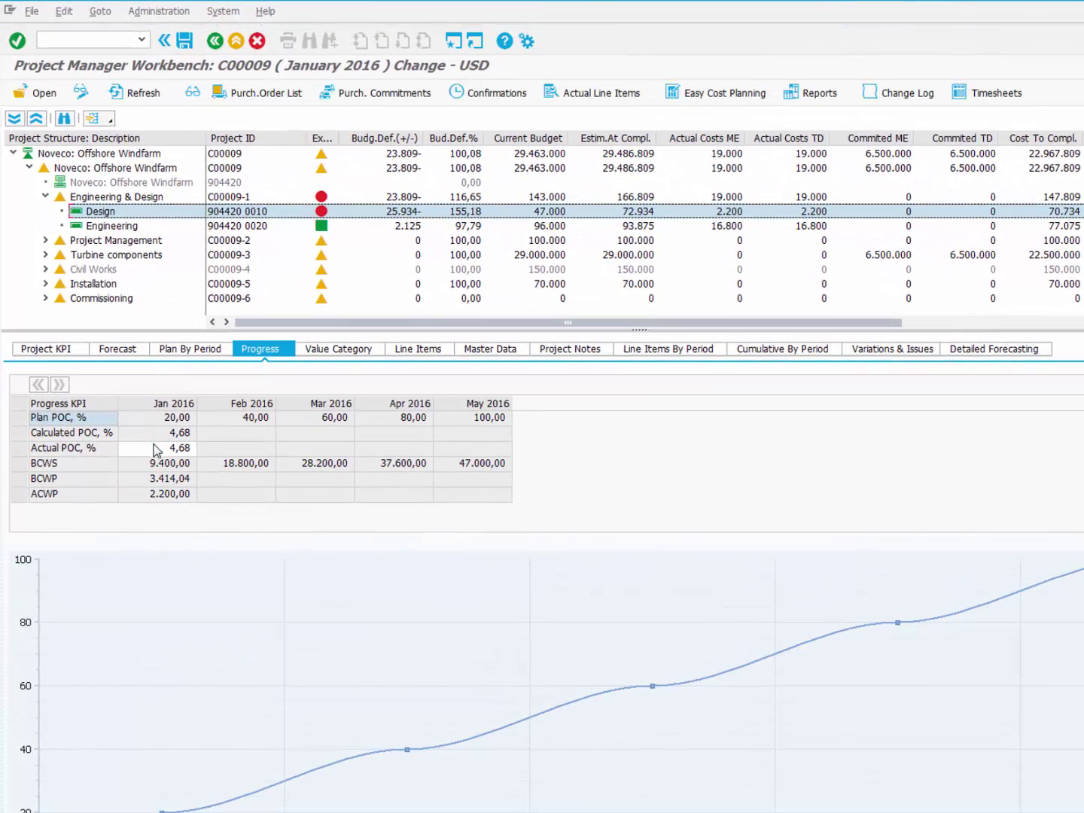
click(138, 394)
double_click(156, 449)
text(10)
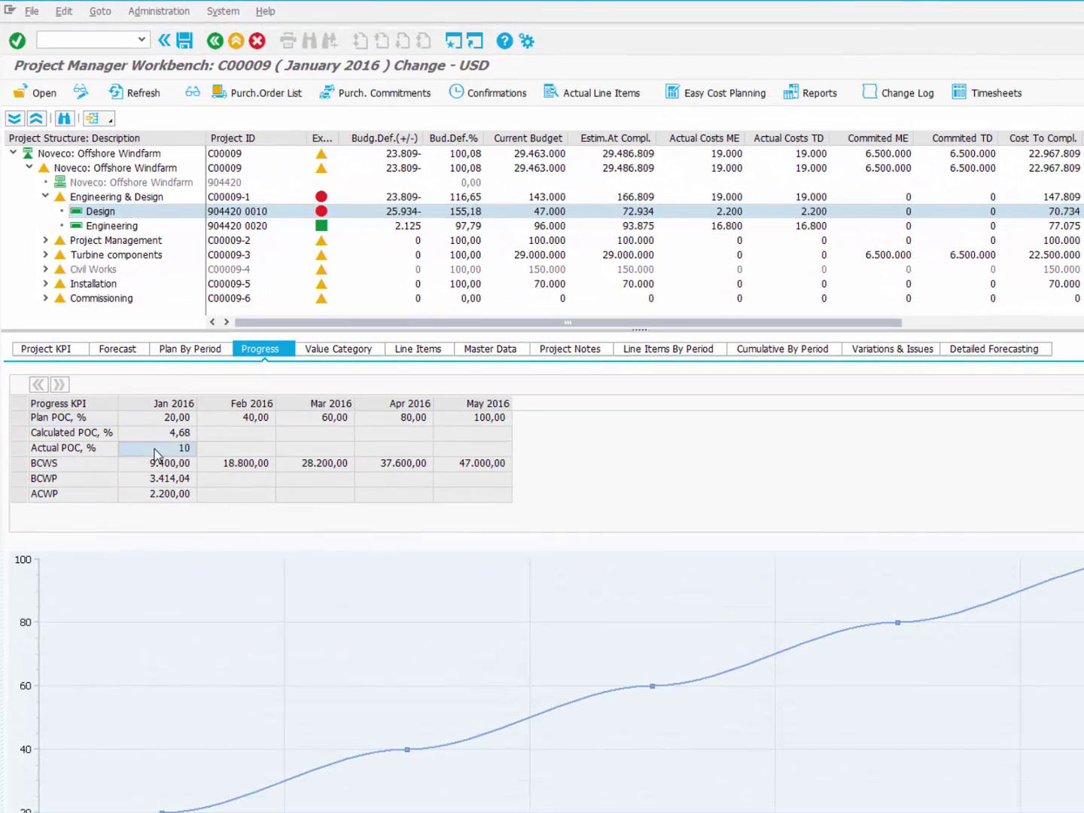
key(Return)
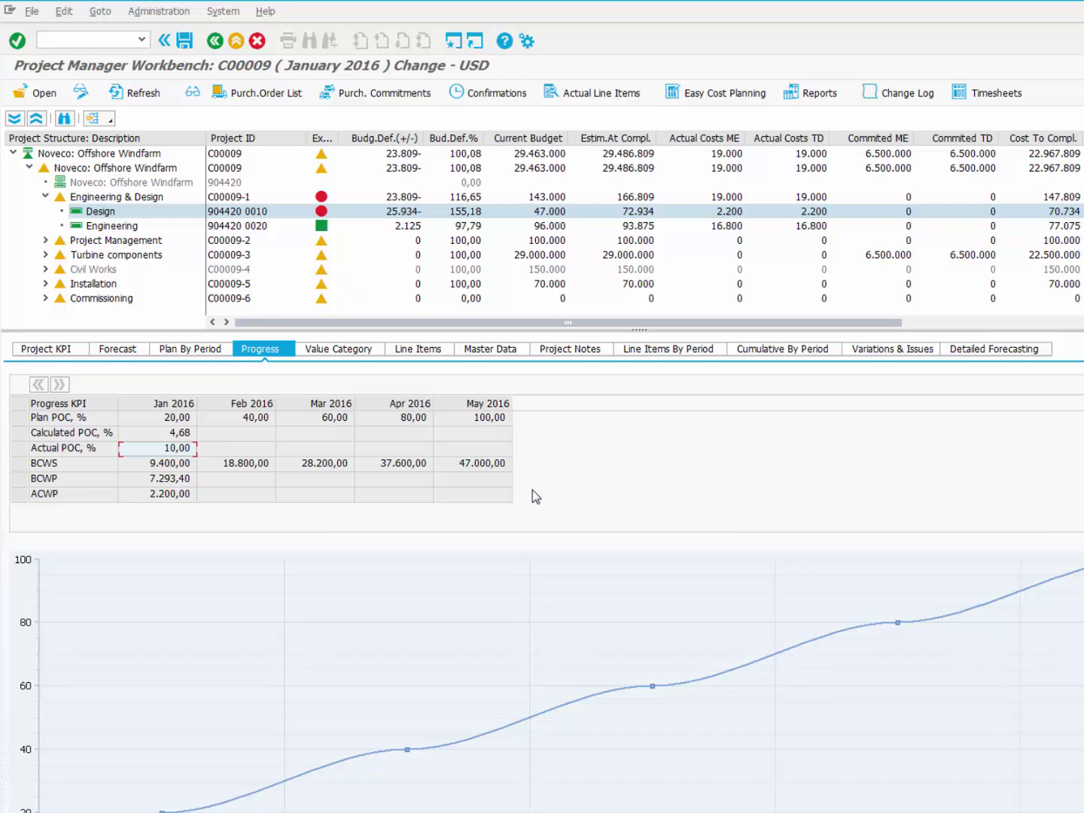
click(181, 46)
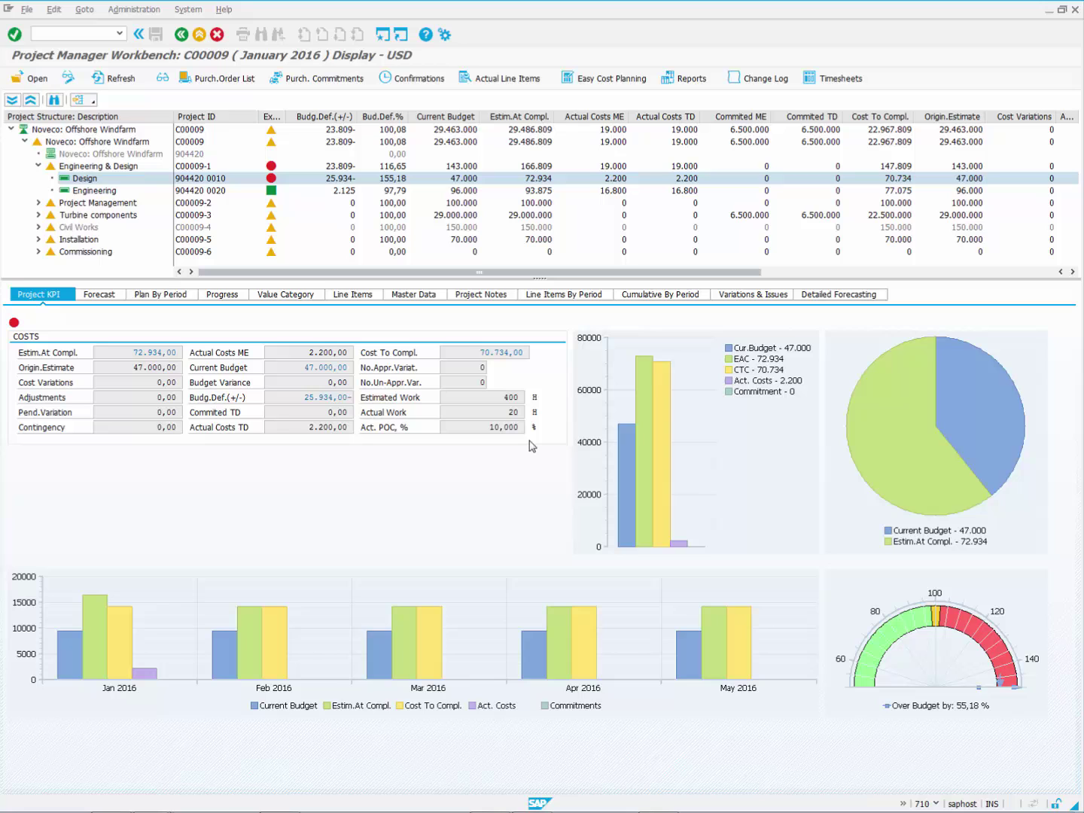
Step: Open C00009's 23.12.2015 history snapshot and move it aside to reveal the January 2016 workbench
click(129, 143)
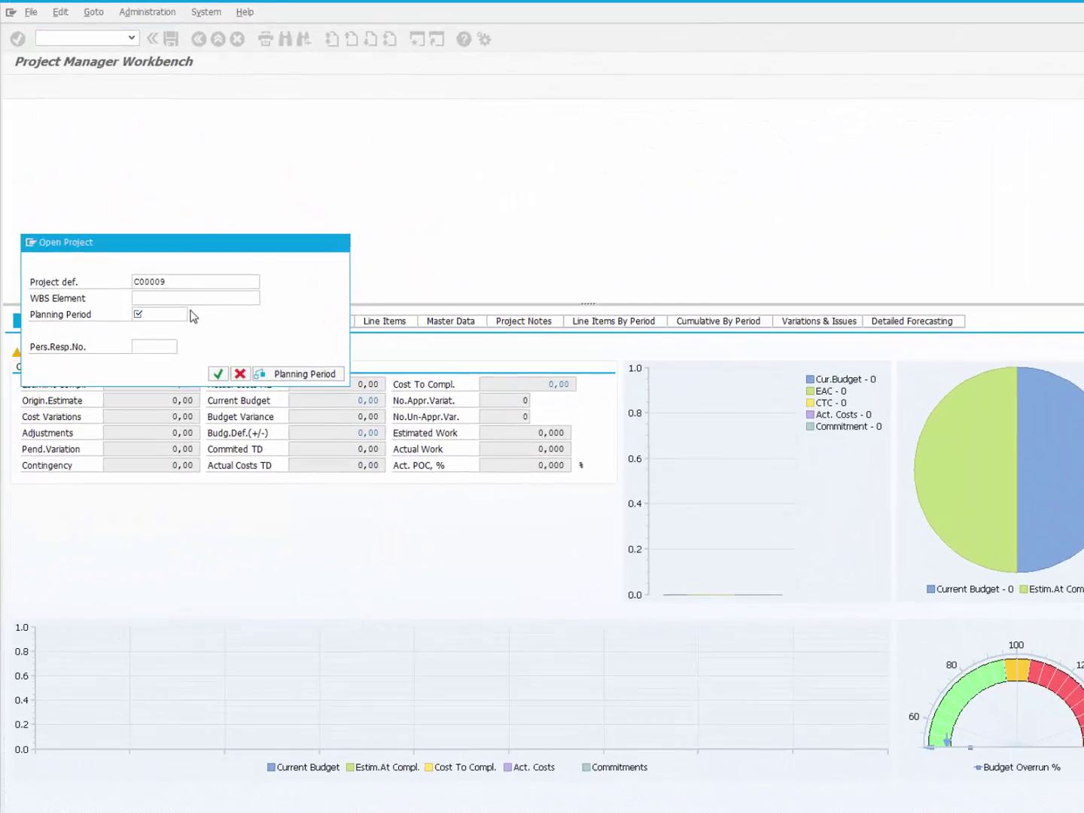
click(200, 326)
double_click(208, 261)
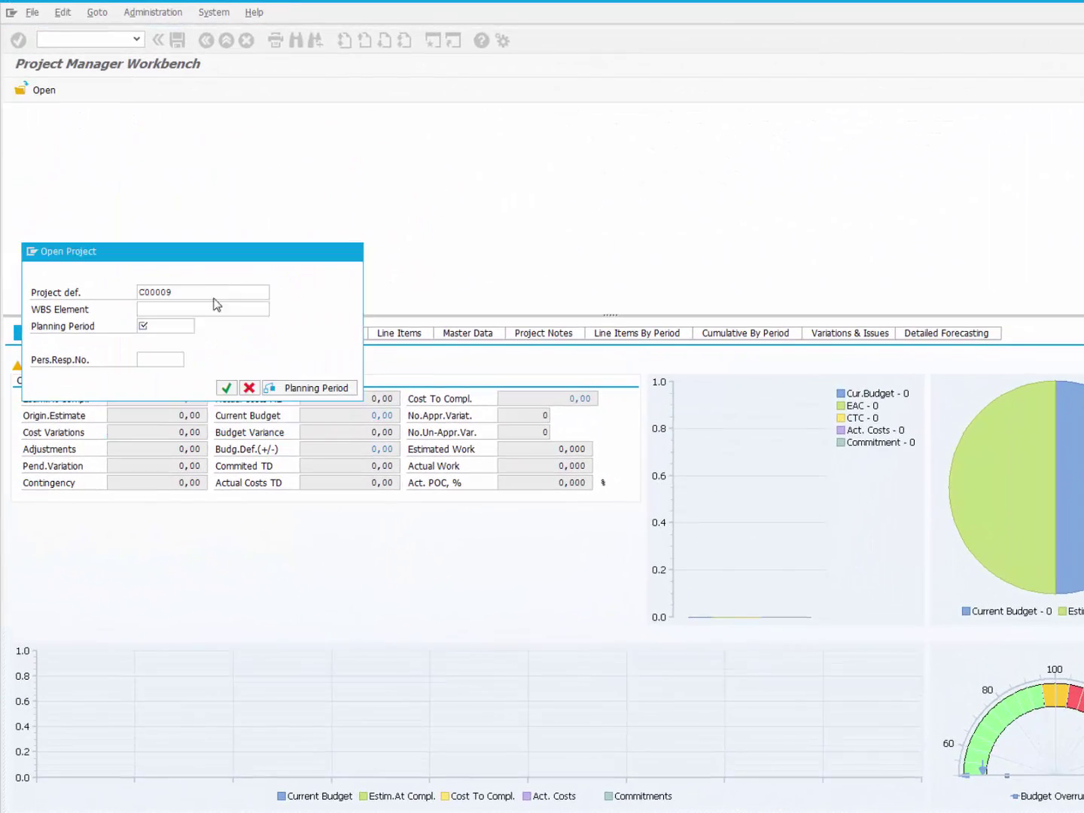
click(229, 389)
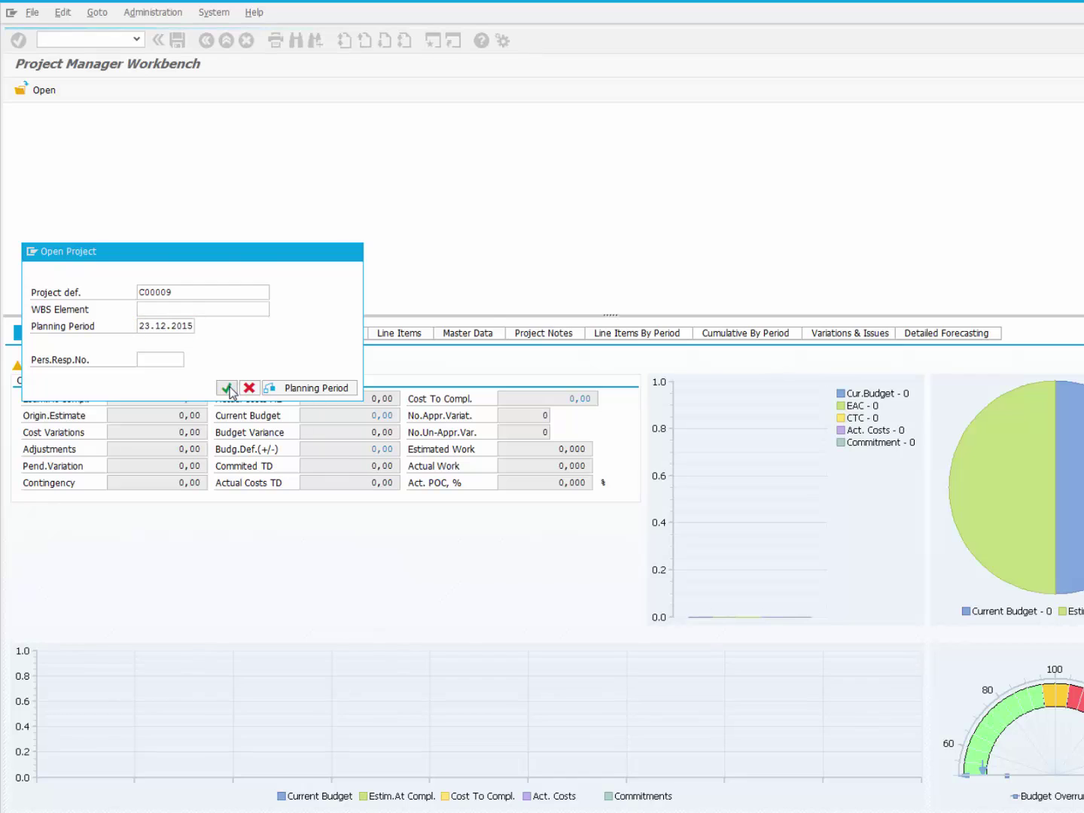
click(271, 327)
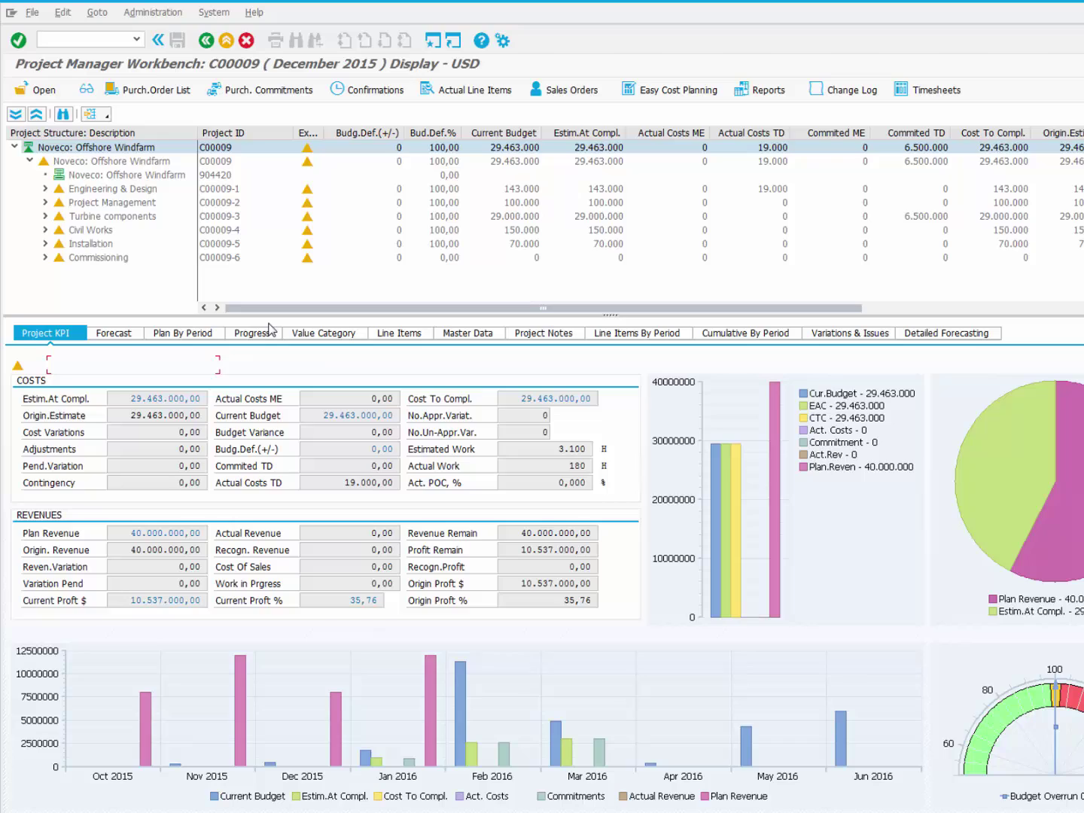
mouse_move(590, 14)
mouse_down()
mouse_move(602, 87)
mouse_move(592, 295)
mouse_up()
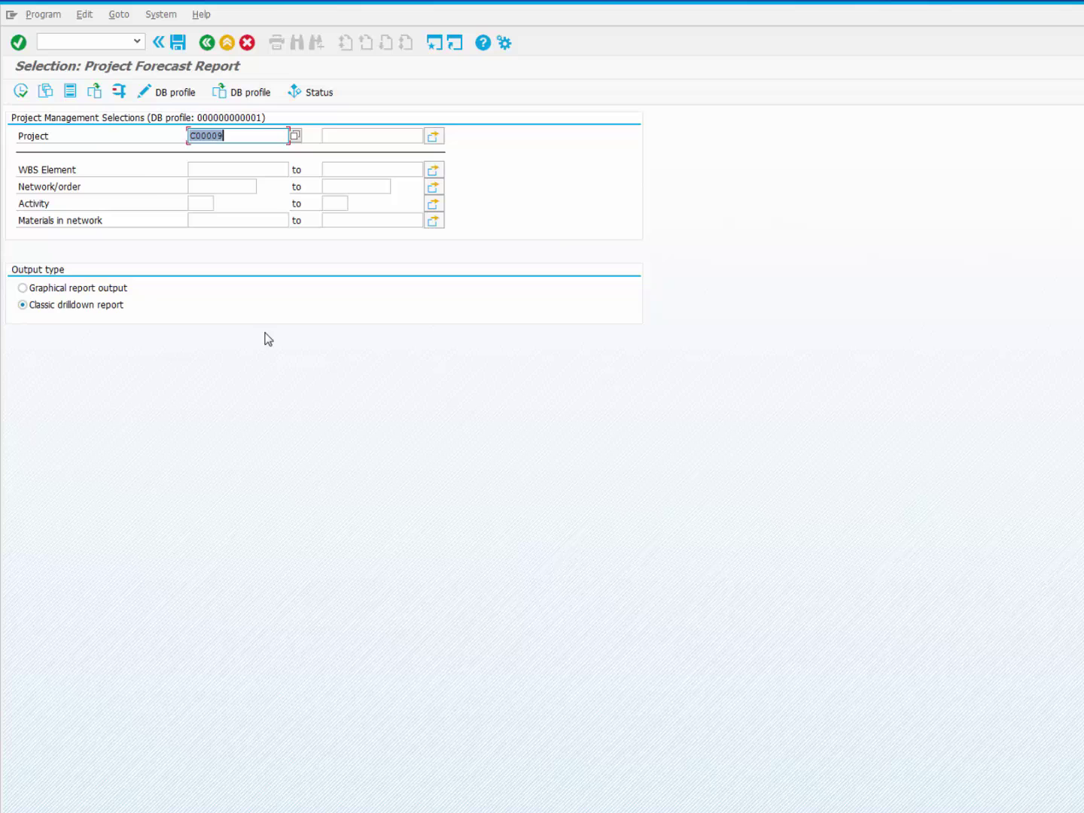
Step: Execute the C00009 forecast report and expand C00009, C00009-1 and C00009-3 down to activities
click(21, 92)
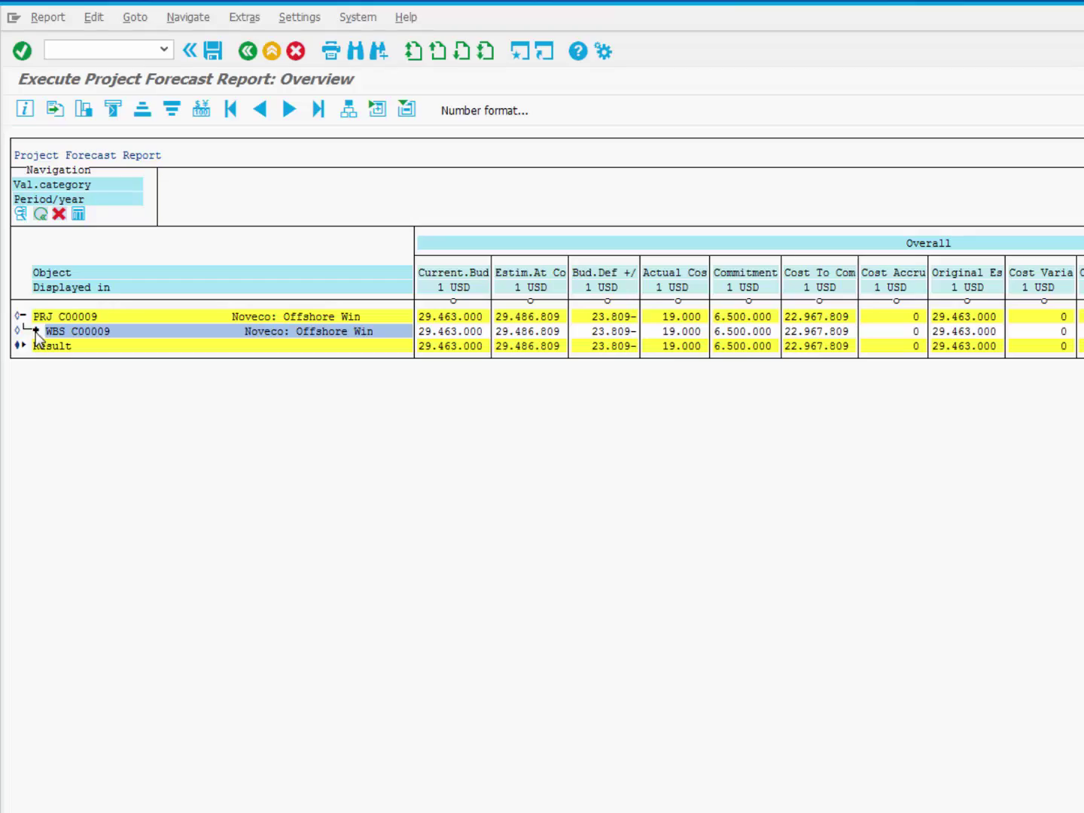
click(35, 332)
click(47, 345)
click(48, 404)
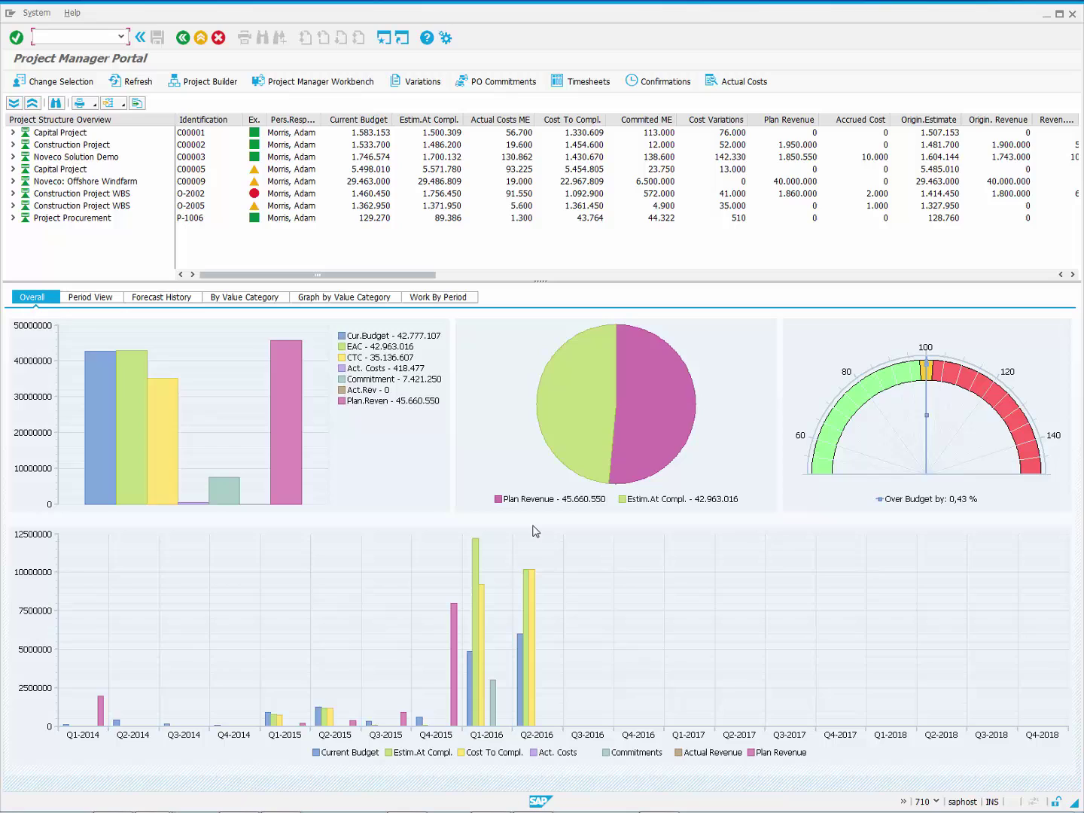
Step: Browse Period View, Forecast History, Value Category and Work By Period, then Offshore Windfarm's figures
click(100, 302)
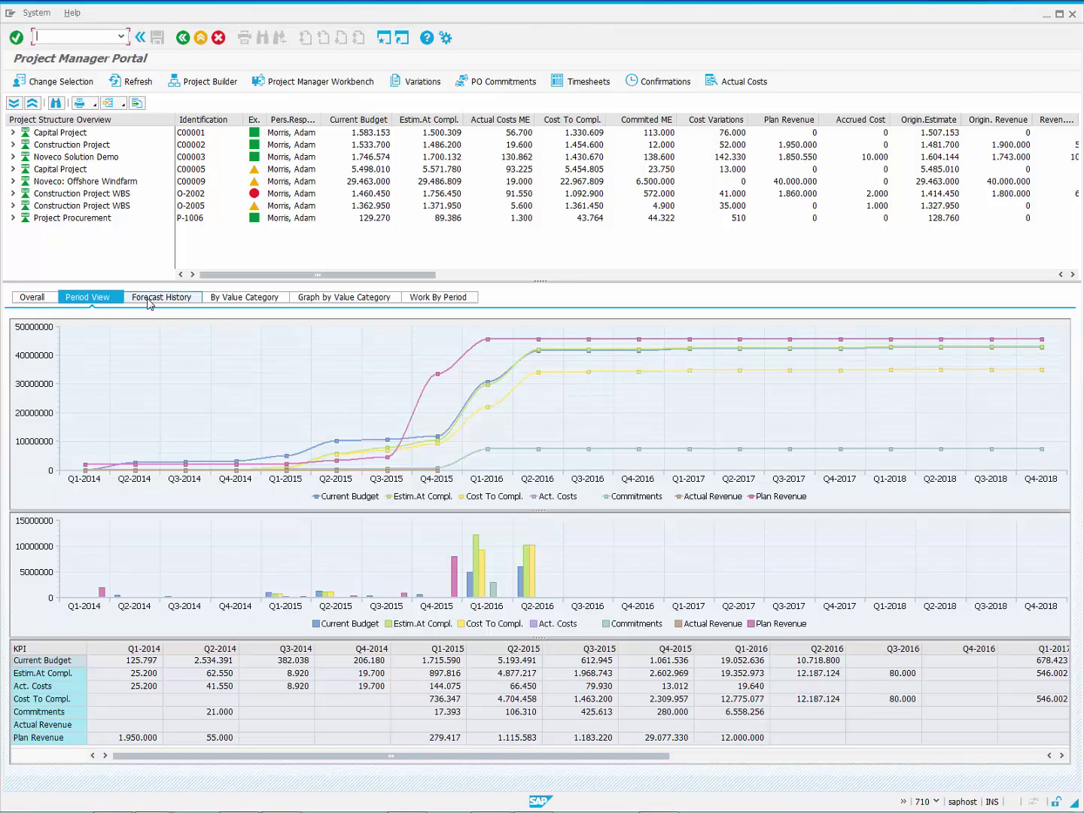
click(150, 301)
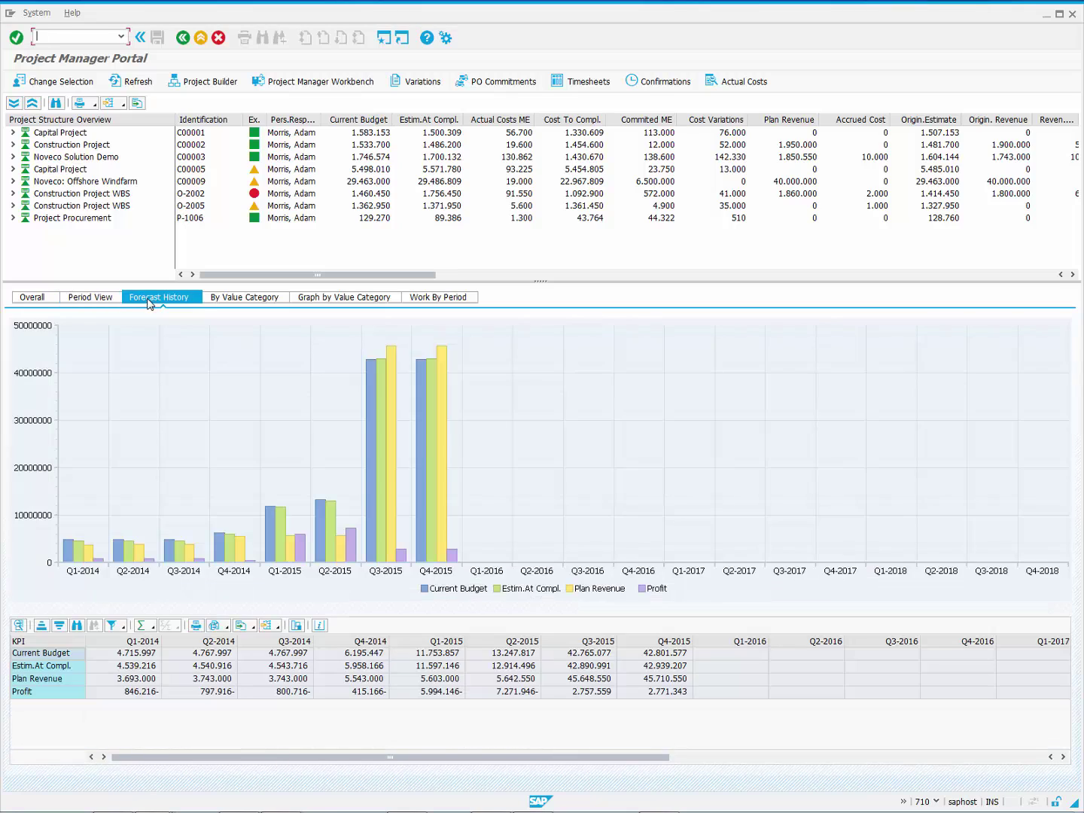
click(236, 299)
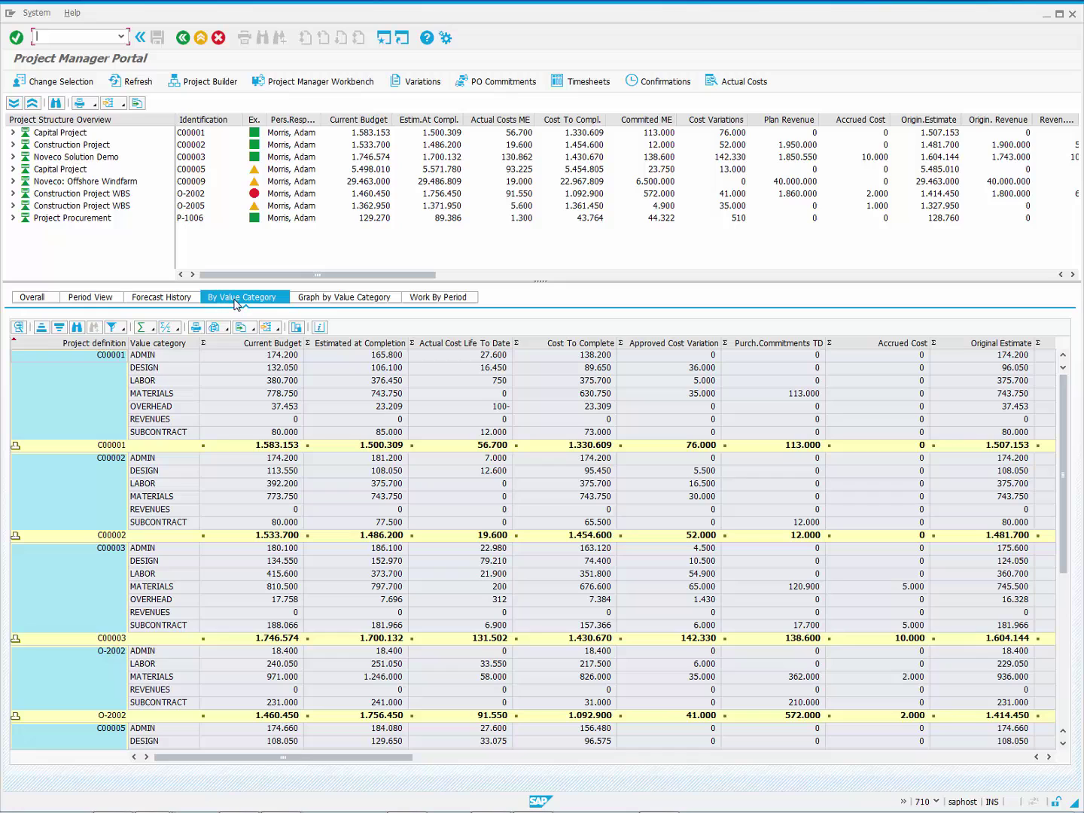
click(350, 299)
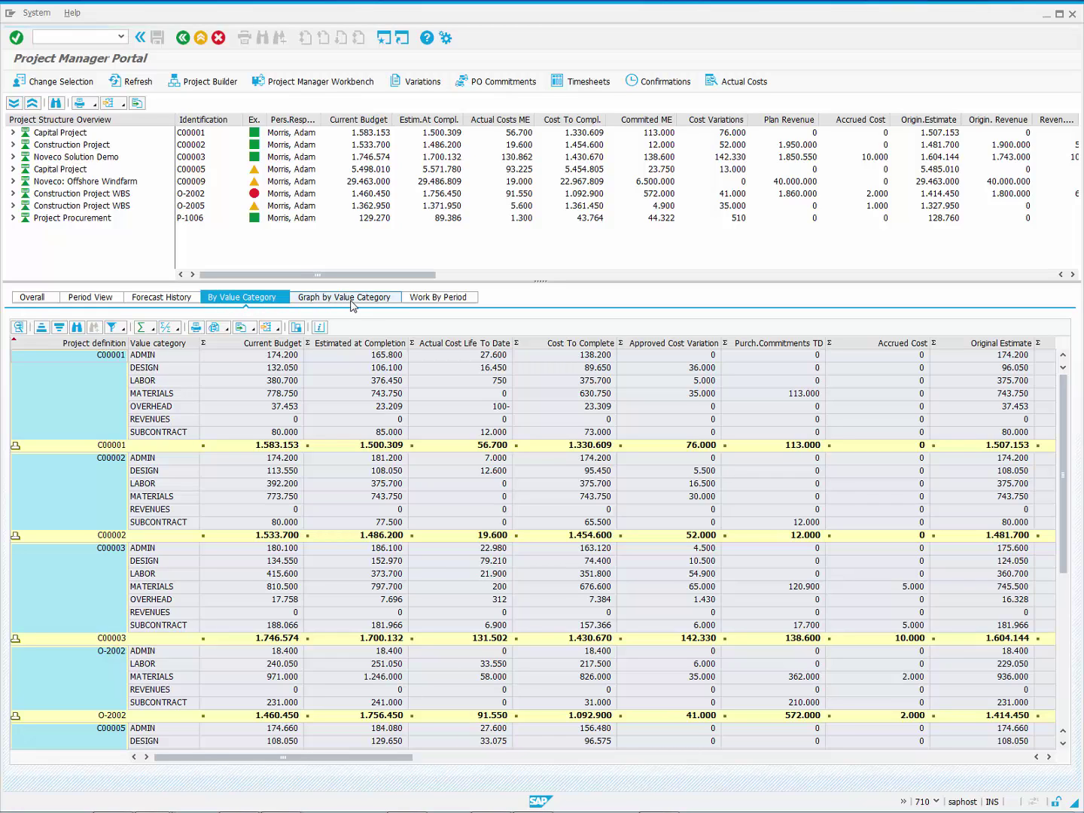
click(450, 299)
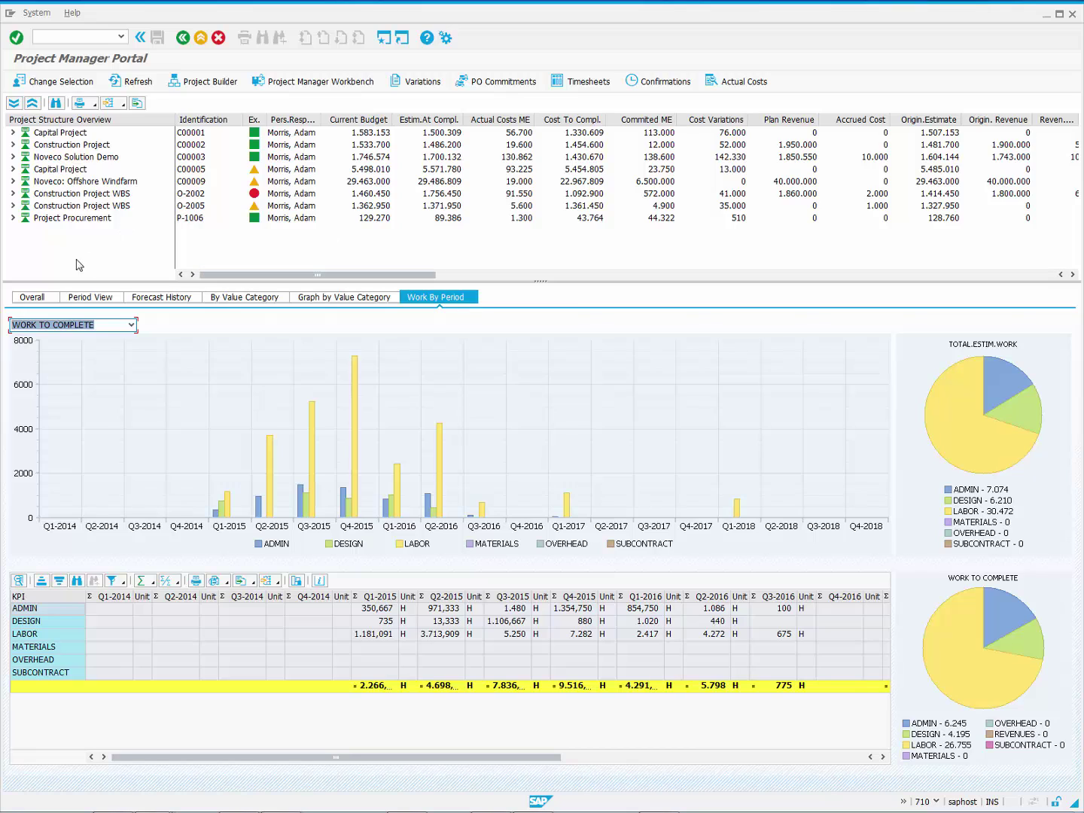
click(39, 298)
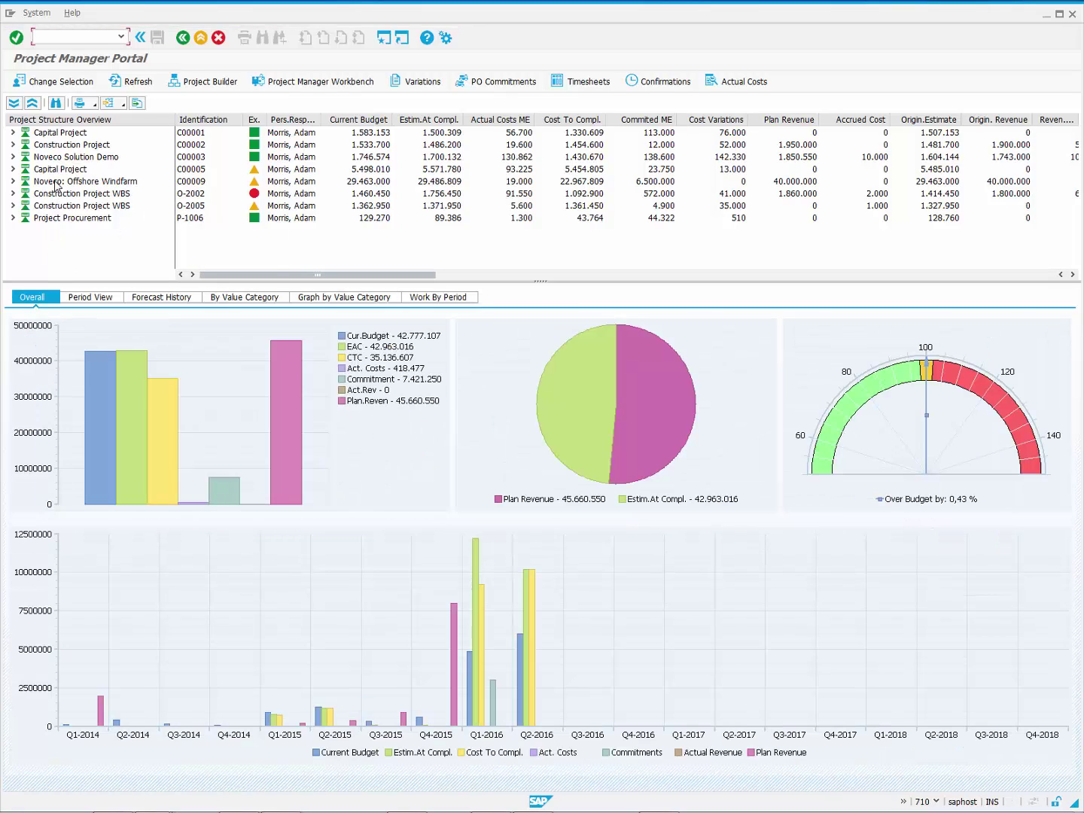
click(56, 183)
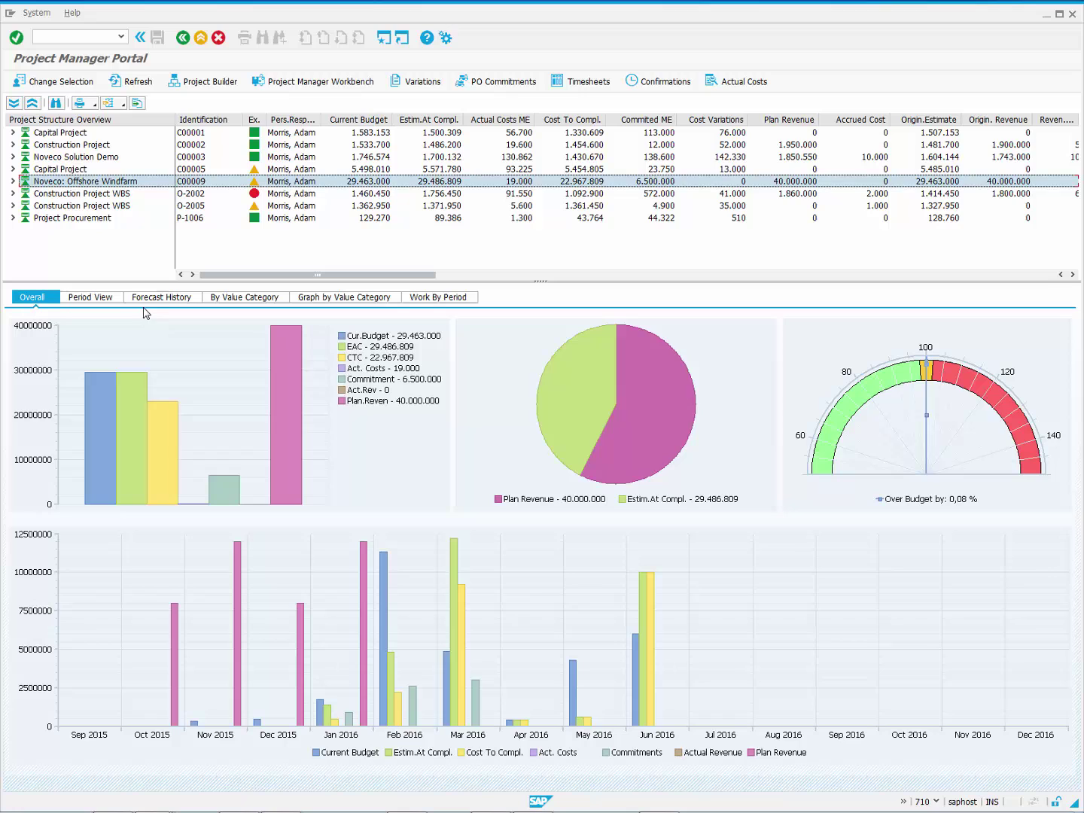
click(172, 299)
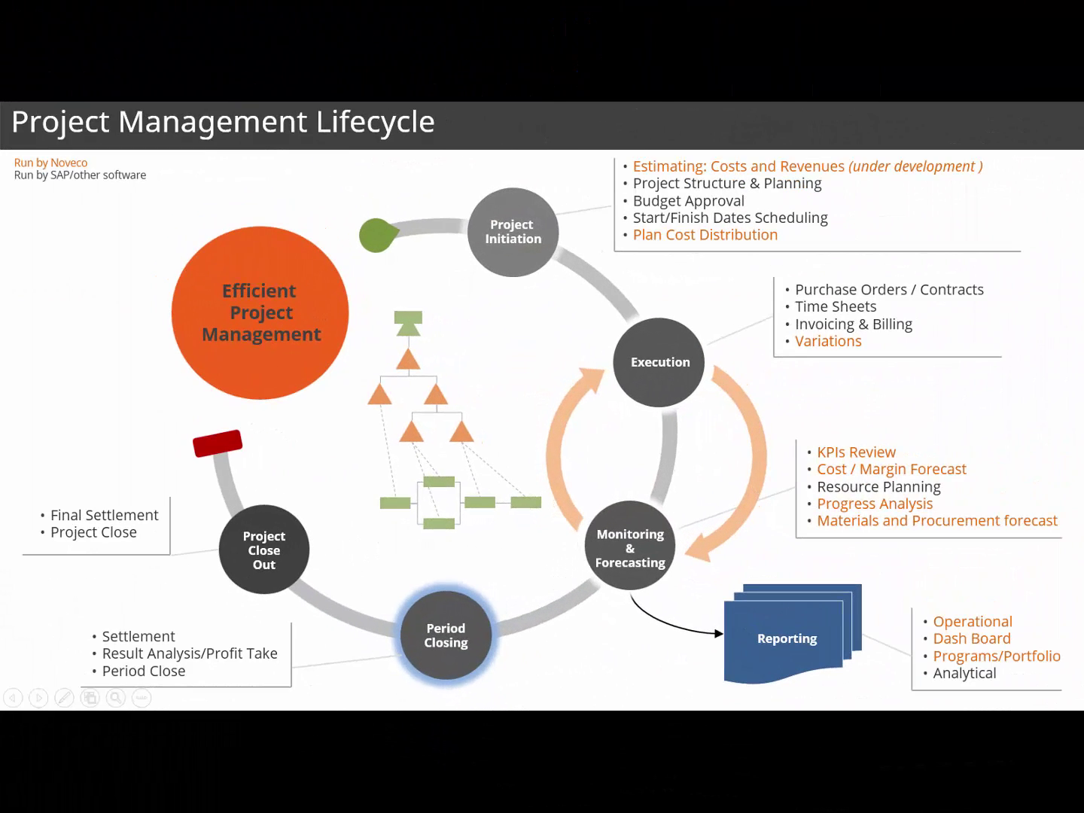
Step: Circle the Period Closing lifecycle stage on the slide, then clear the ink
key(Right)
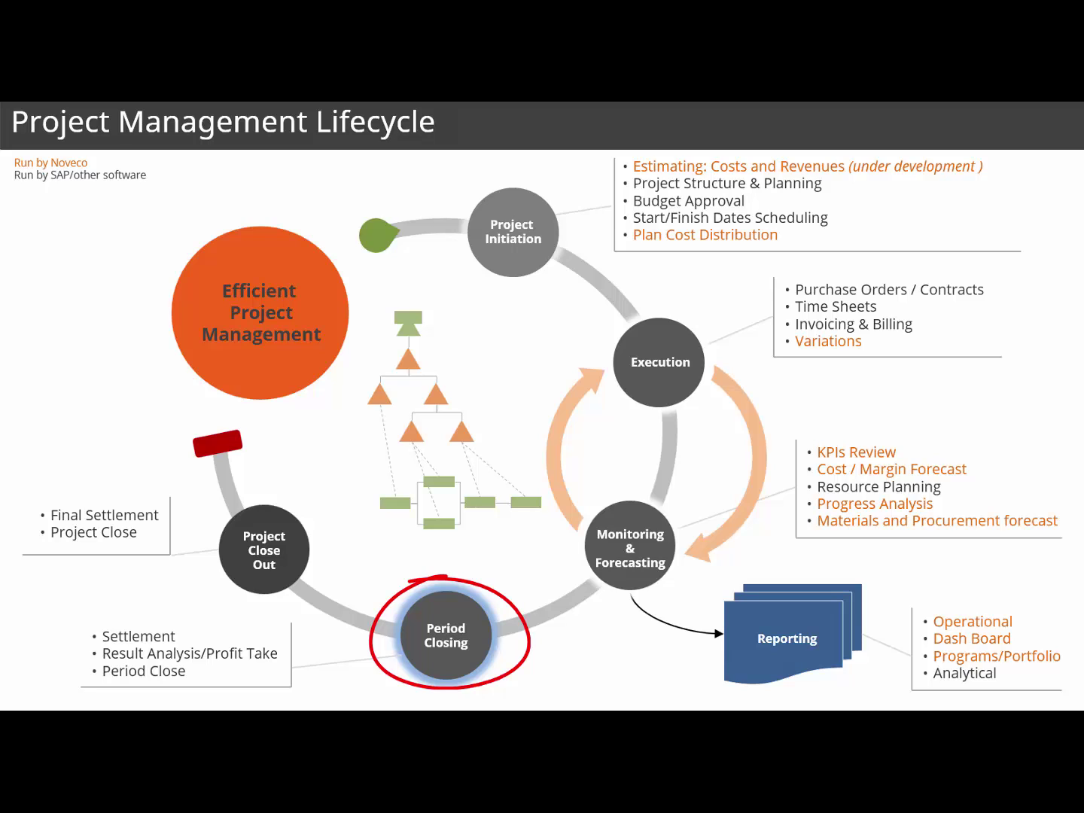
key(Right)
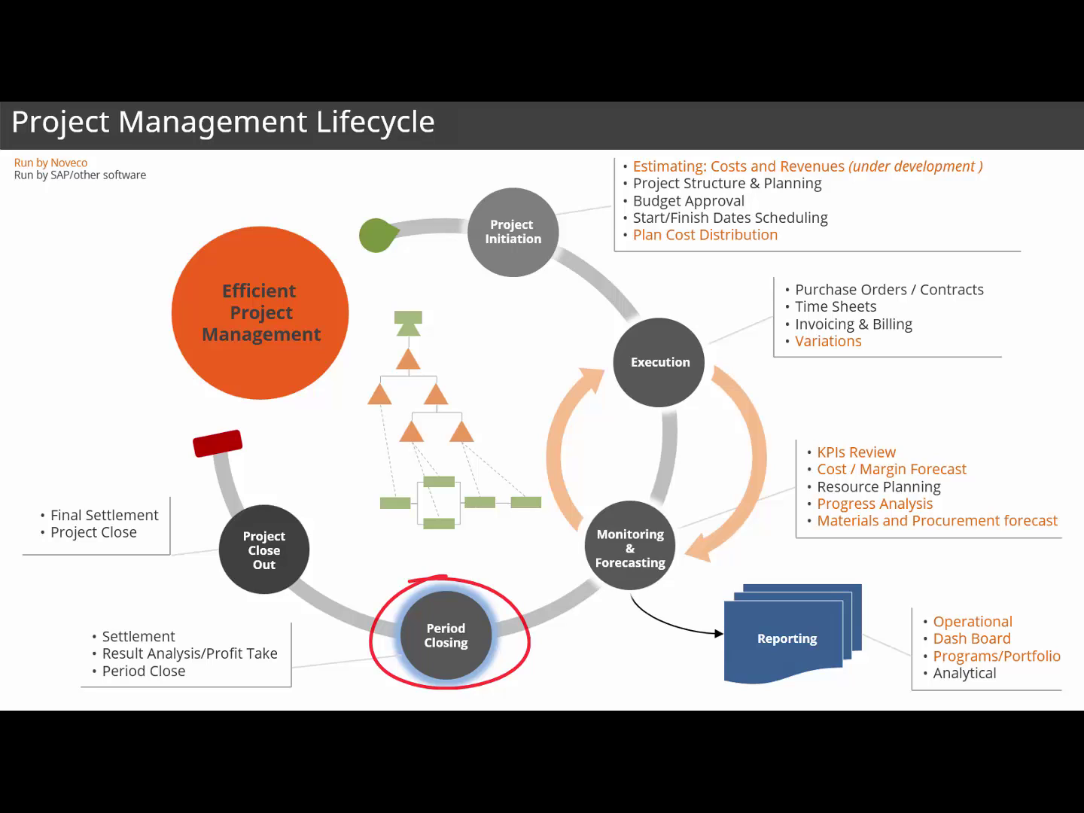